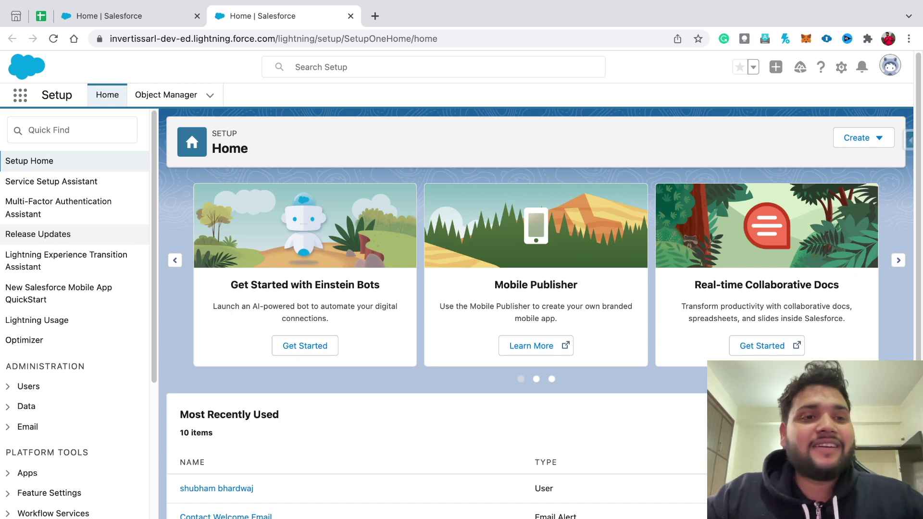
Find Flows in Setup and create a new Screen Flow
click(72, 130)
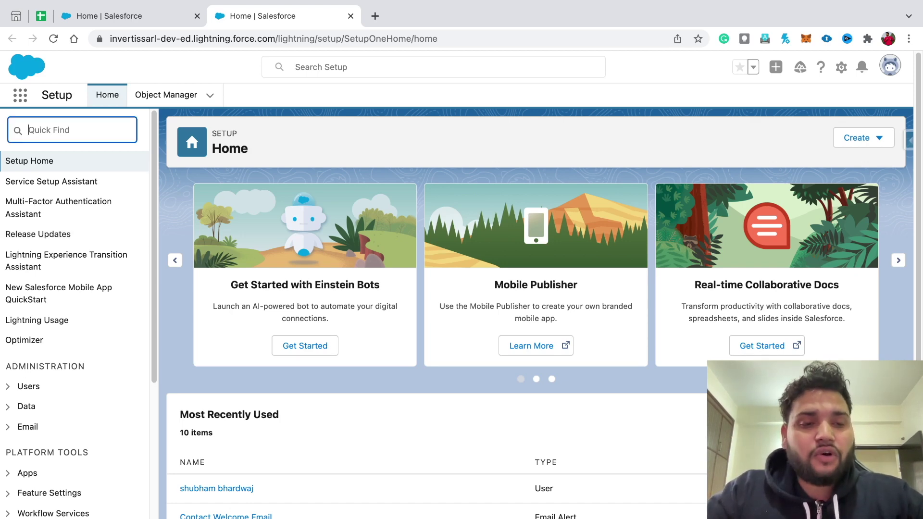
text(flows)
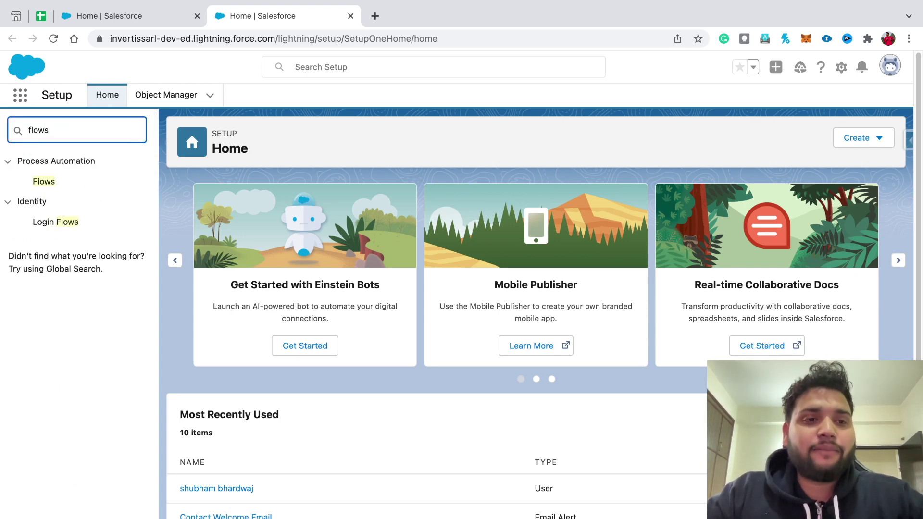
click(44, 182)
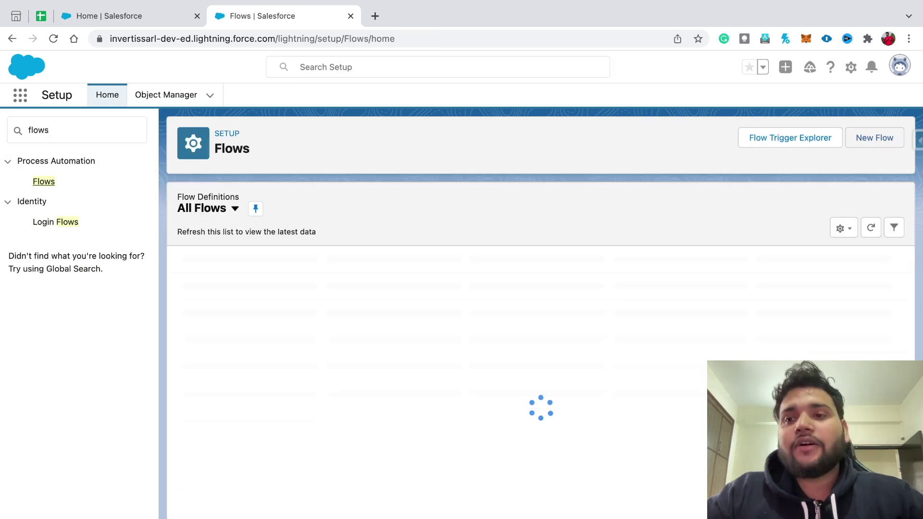
click(874, 138)
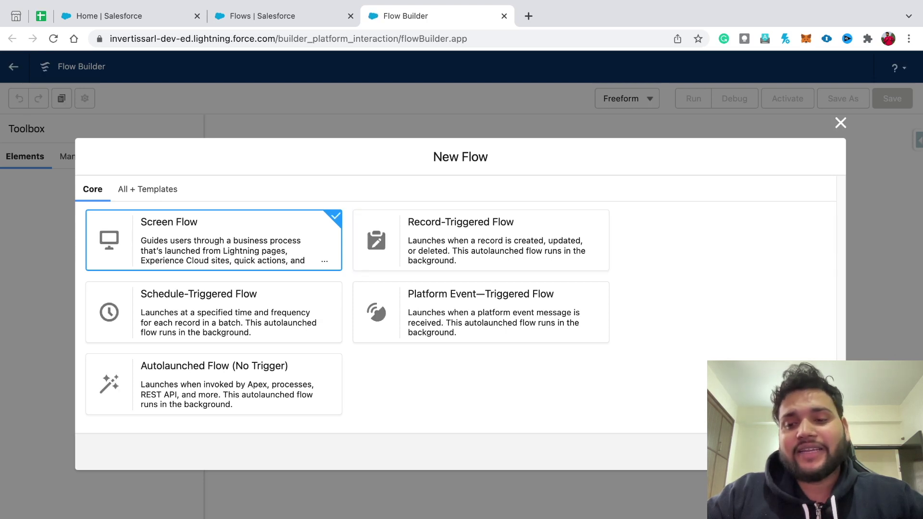
key(Return)
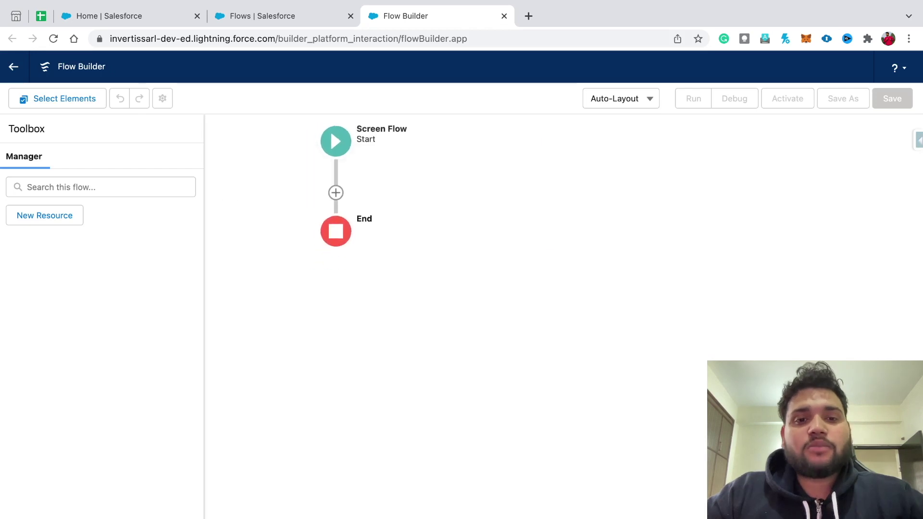
Add a Screen element between the flow's Start and End and show the record fields (Beta) available for it
click(335, 180)
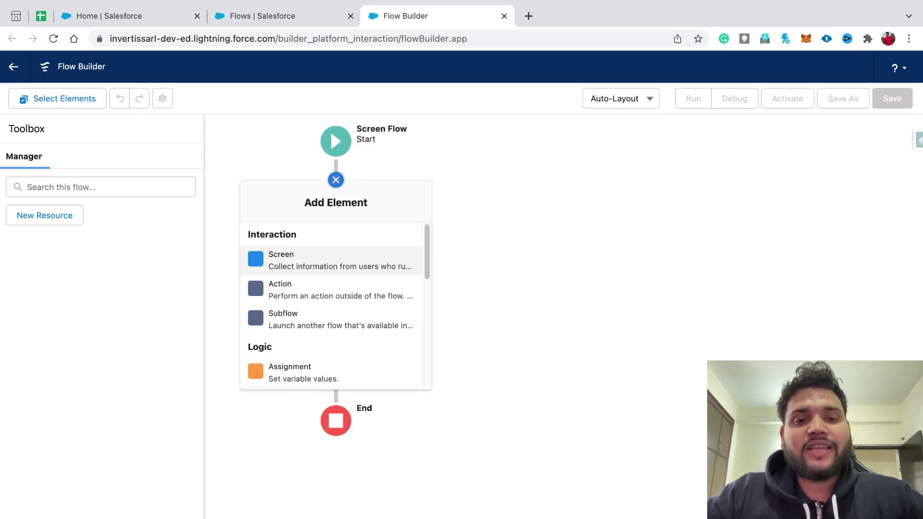
click(288, 260)
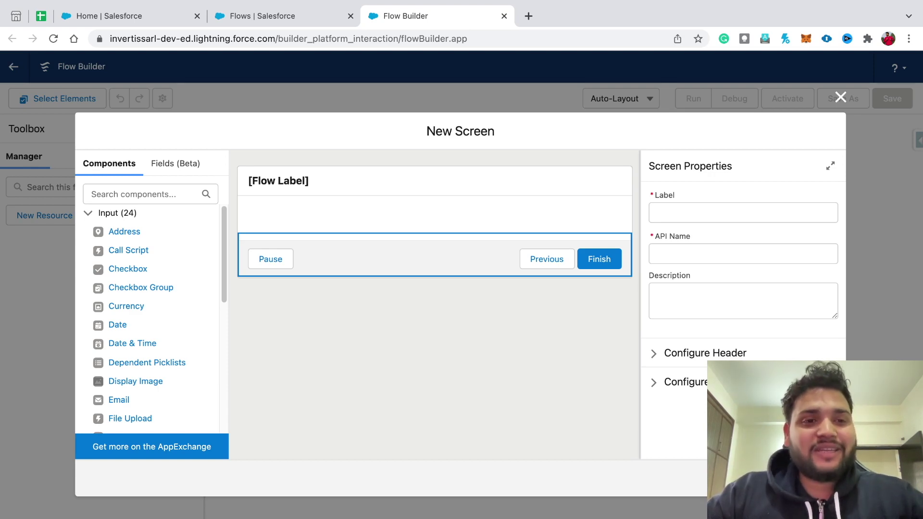
click(144, 194)
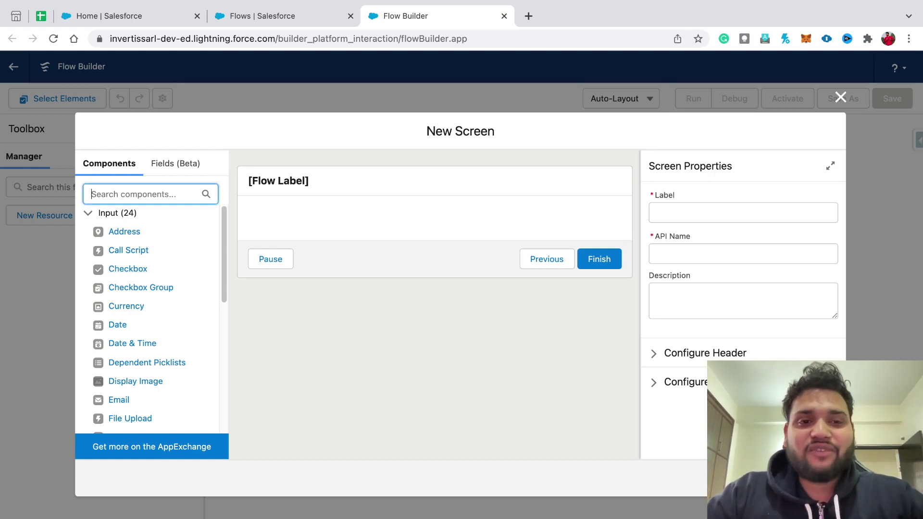
click(175, 164)
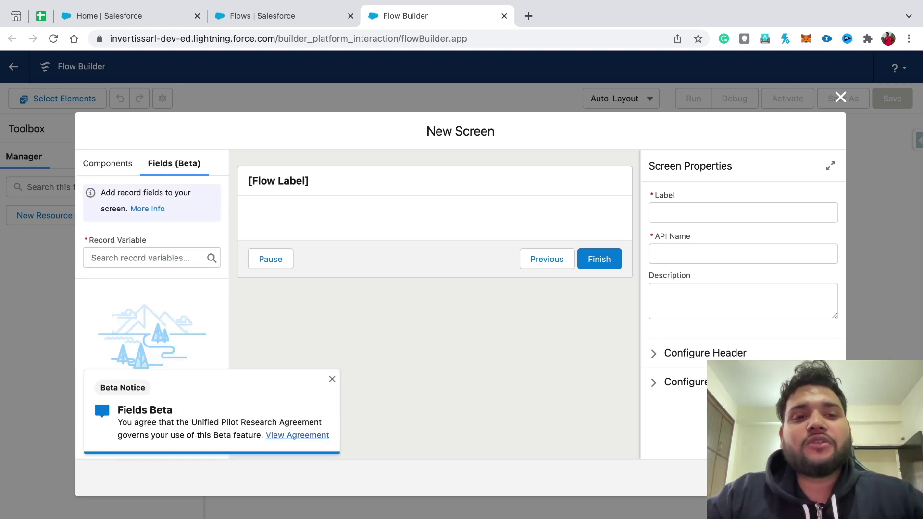
Start a new resource for the record variable, of type Variable with the API name recordId
click(152, 257)
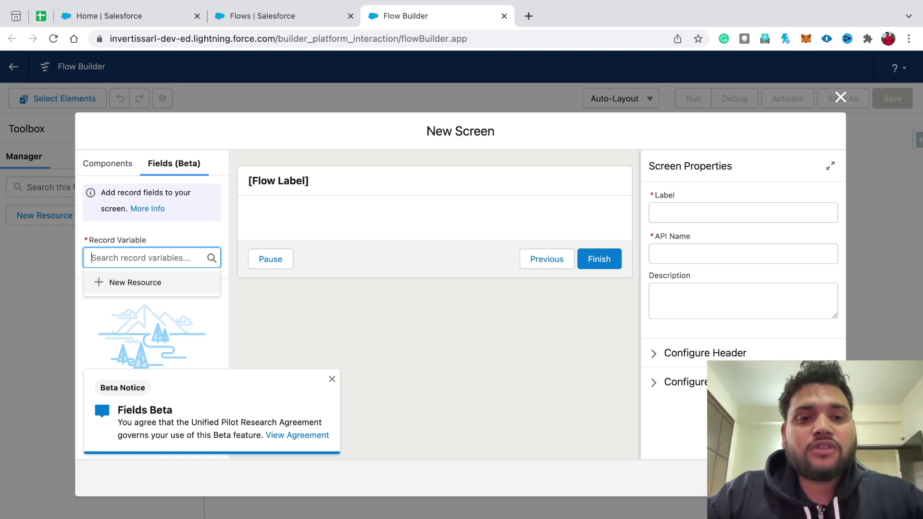
click(152, 282)
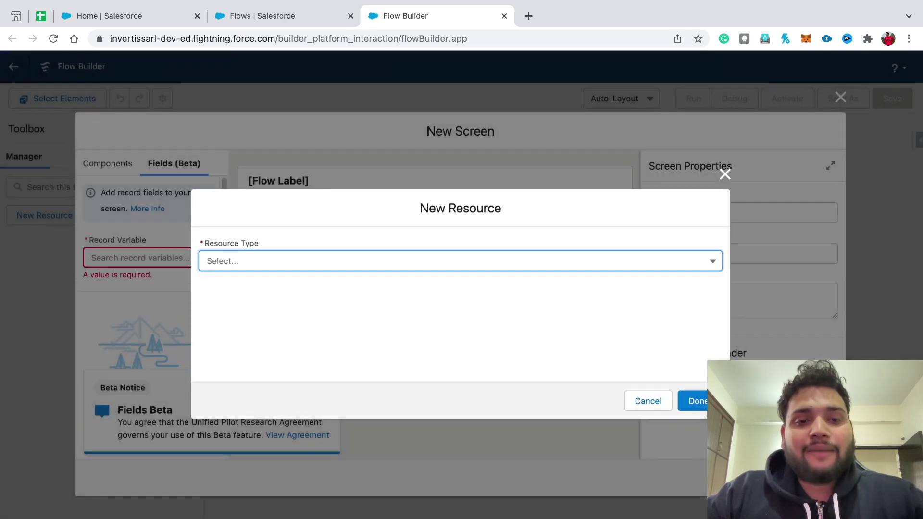
key(Return)
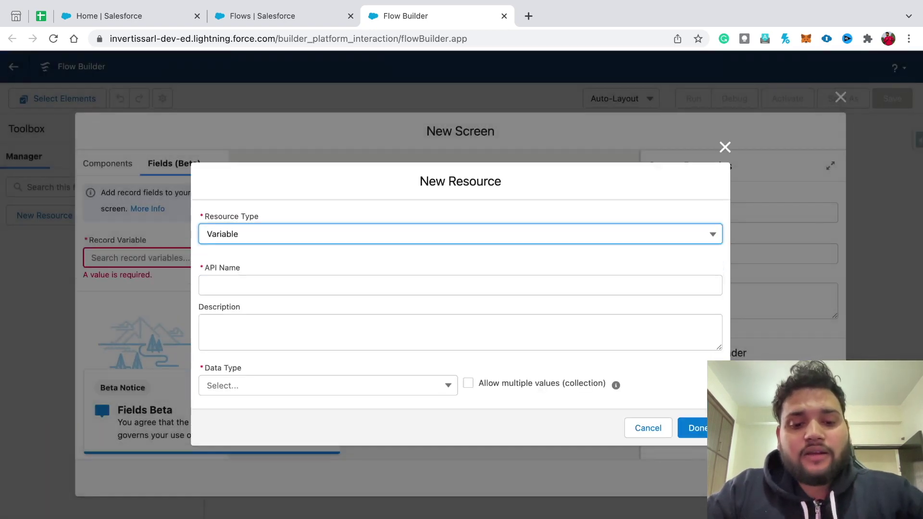
key(Tab)
text(re)
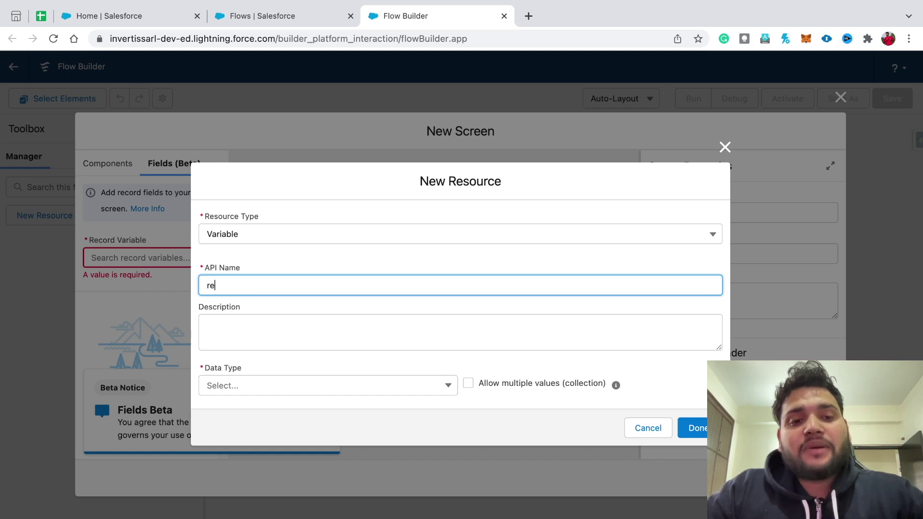
text(cordl)
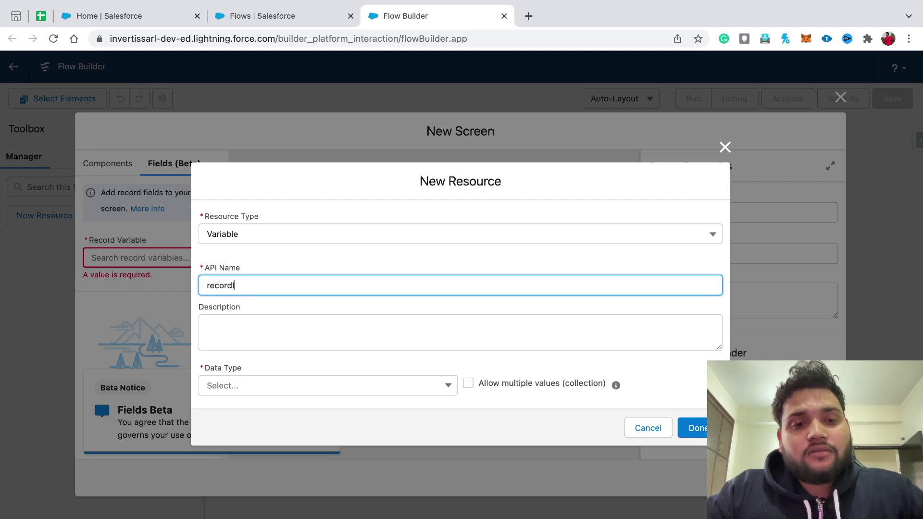
text(d)
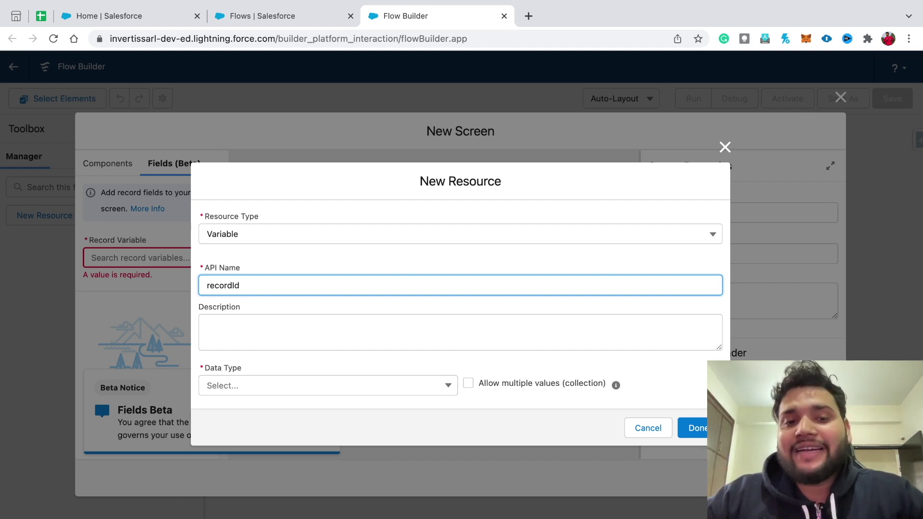
key(super+a)
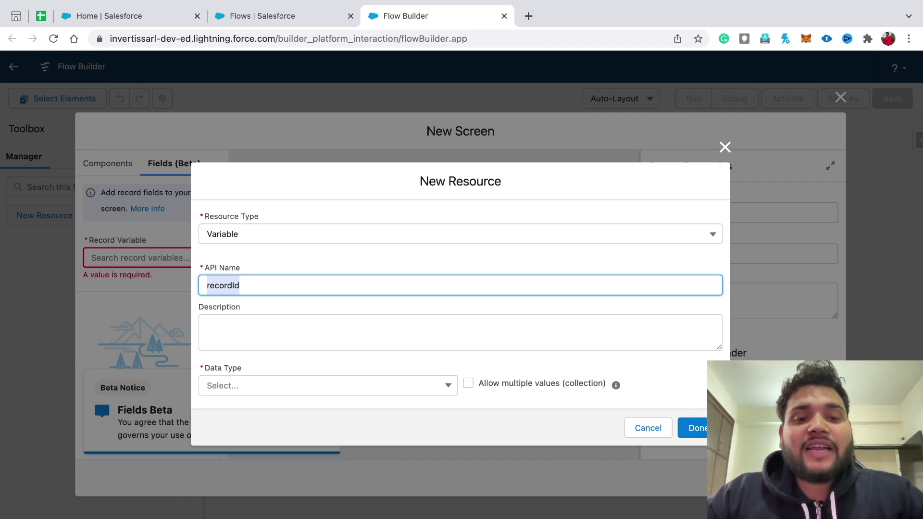
Set the variable's data type to Record and its object to Account, and save the resource
click(328, 385)
click(238, 433)
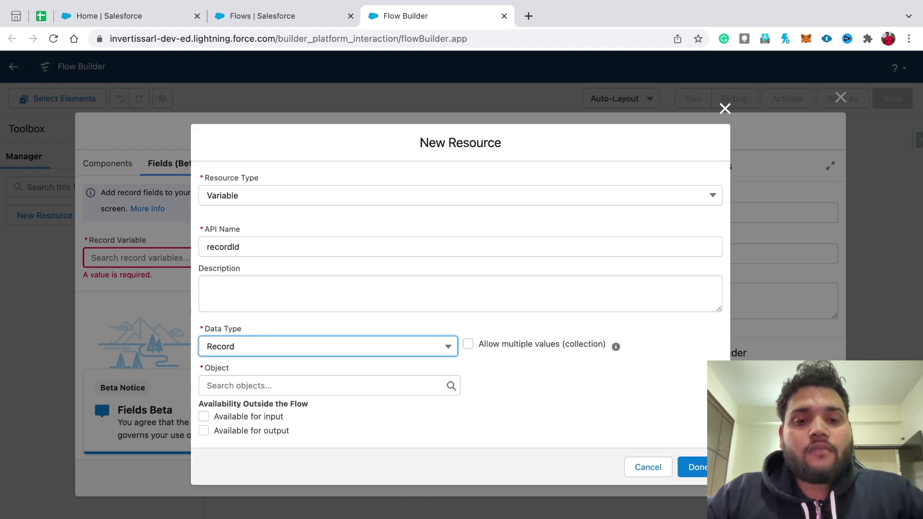
key(Tab)
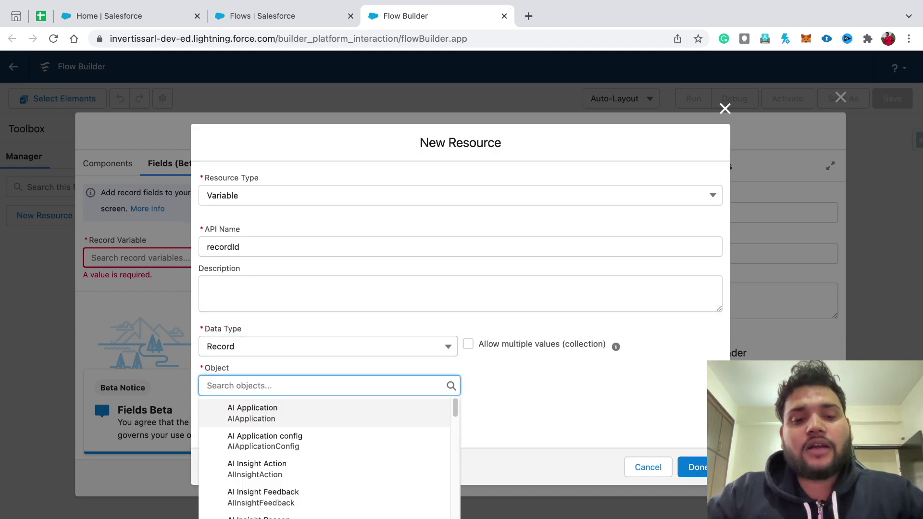
text(Account)
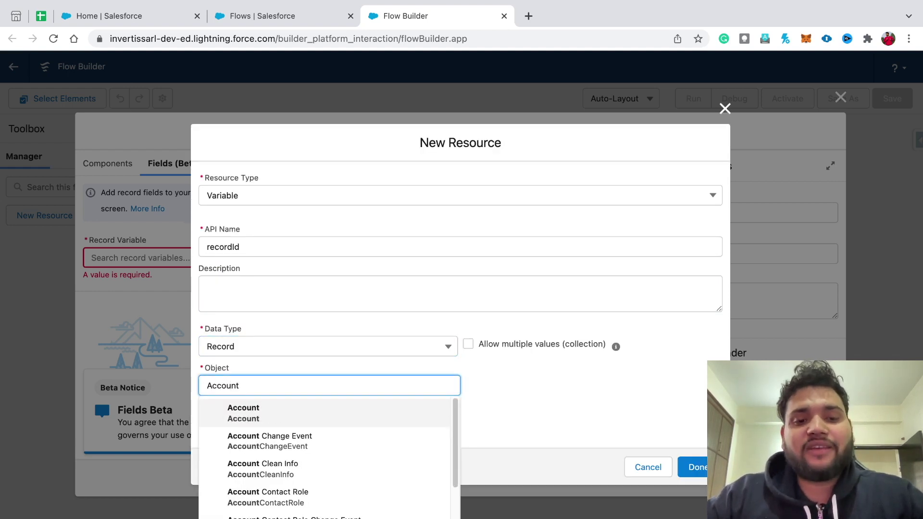
key(Return)
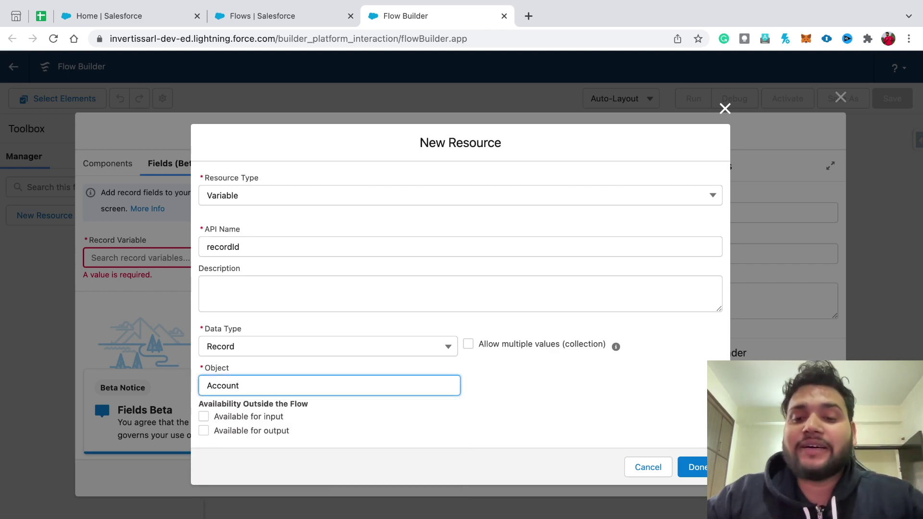
key(Tab)
click(692, 467)
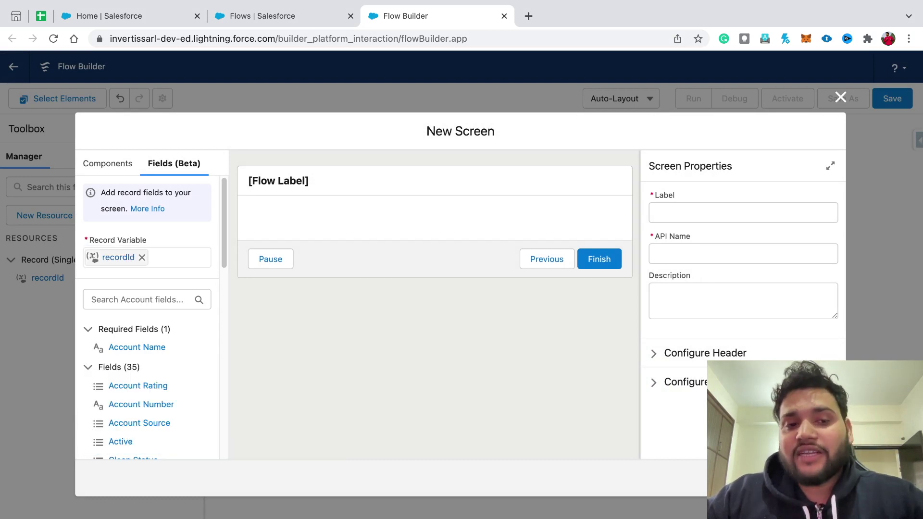
Add the Account Name, Account Rating, Account Number, Active and Account Description fields to the screen
scroll(145, 355, down, 2)
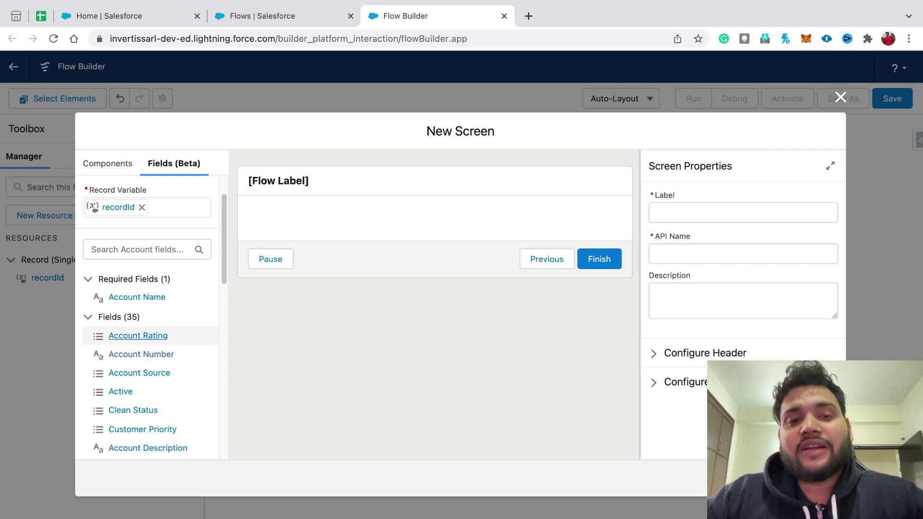
click(137, 297)
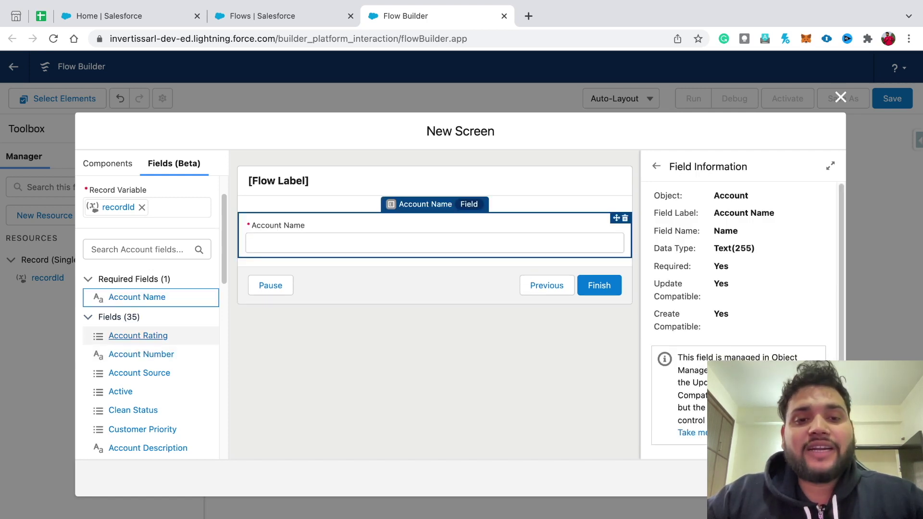
click(138, 336)
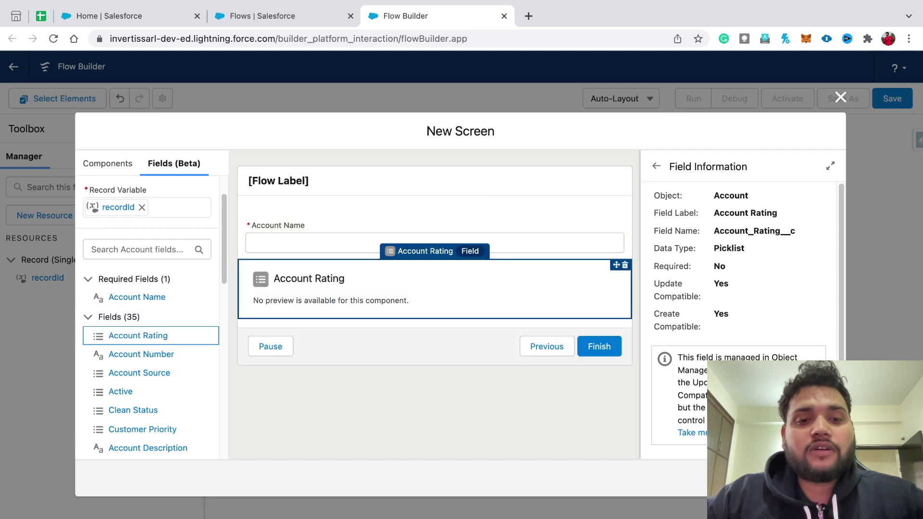
click(140, 354)
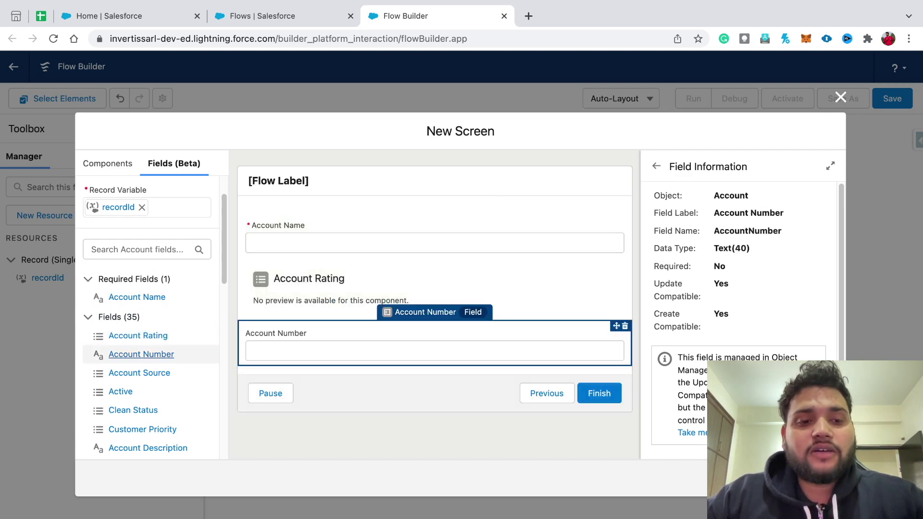
scroll(141, 337, down, 2)
scroll(140, 311, down, 1)
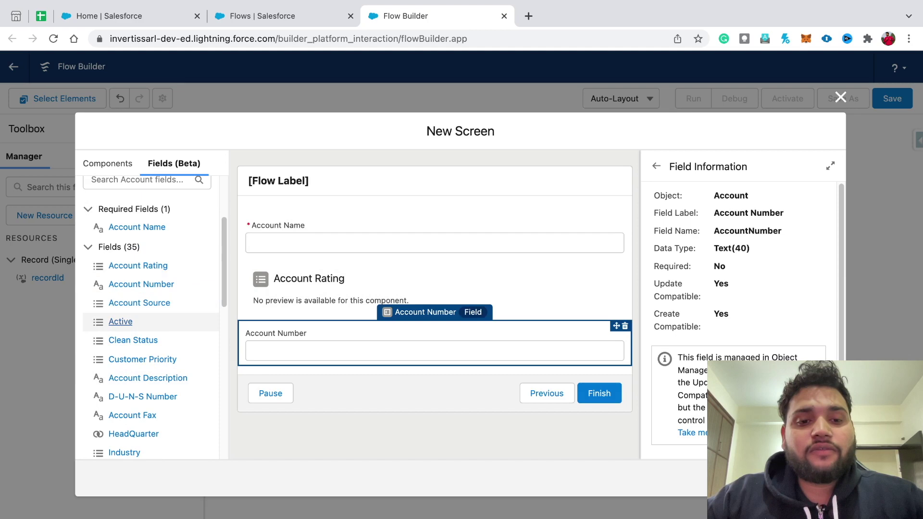
click(120, 322)
scroll(144, 376, down, 3)
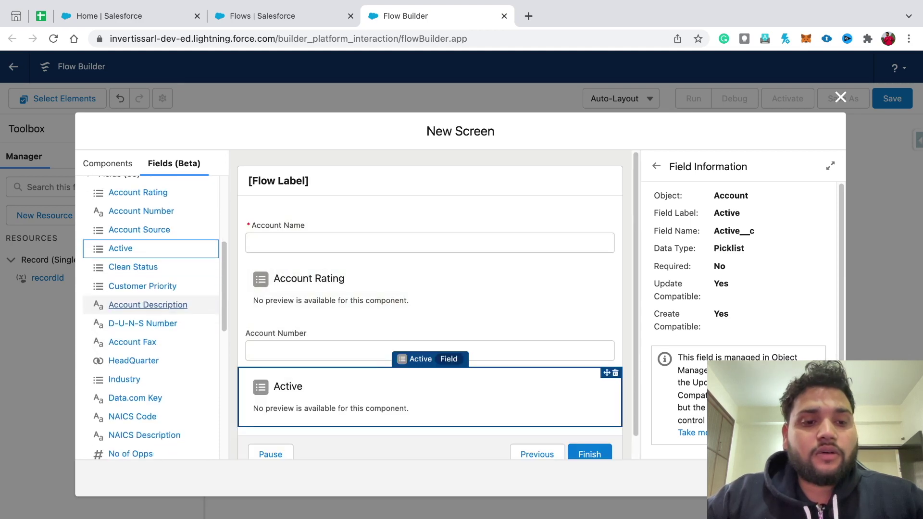
scroll(140, 359, down, 3)
scroll(140, 272, up, 1)
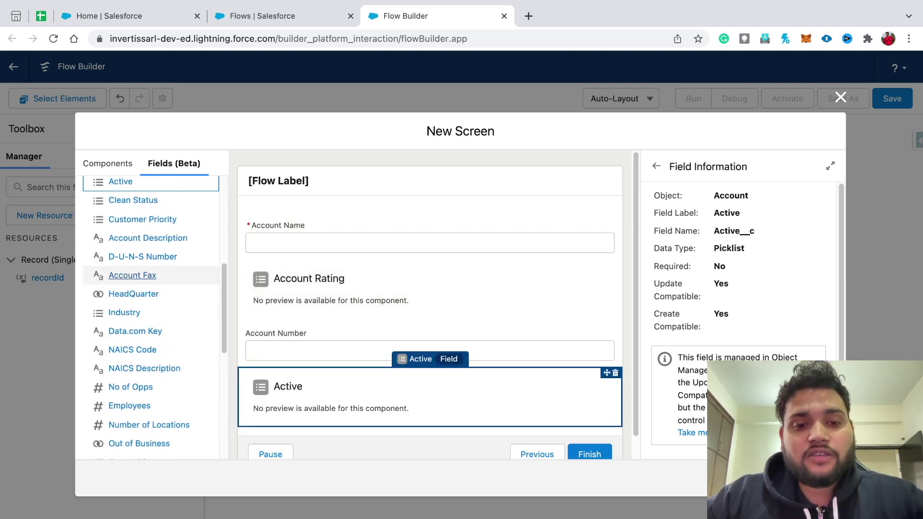
click(147, 238)
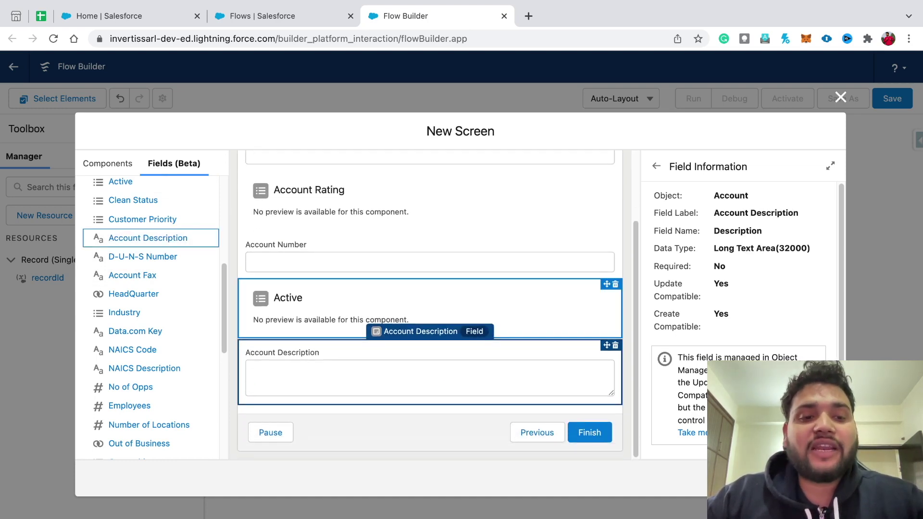
Insert the Number of Locations field between Account Number and Active on the screen
scroll(139, 275, up, 6)
scroll(140, 275, down, 5)
scroll(151, 288, down, 5)
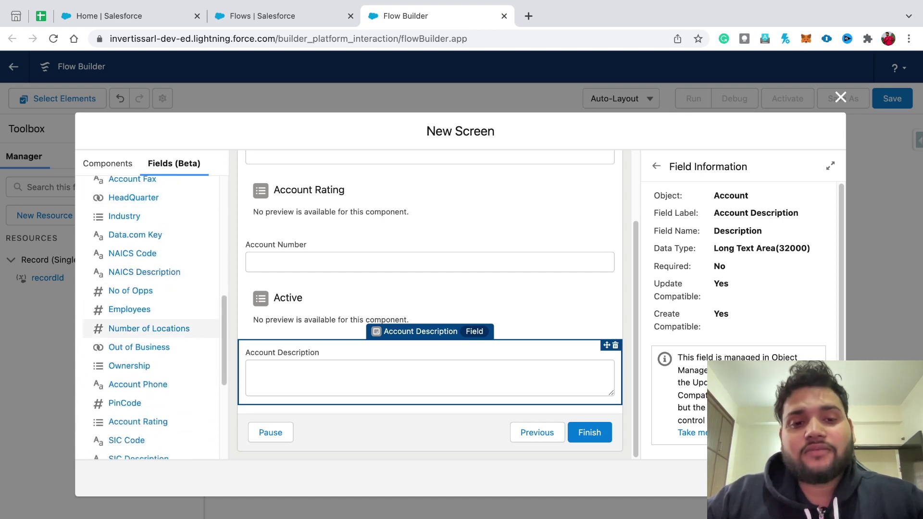
drag(148, 328, 366, 282)
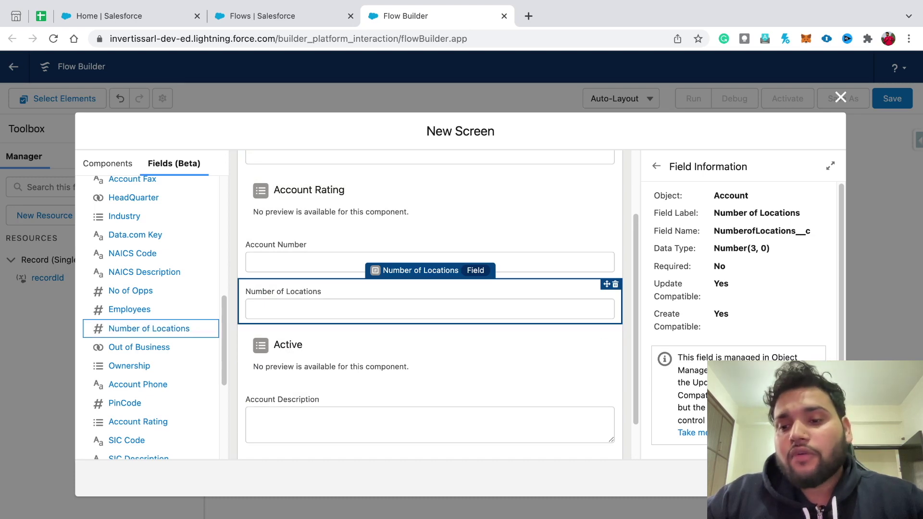
Label the screen Screen 1 in its properties, with the API name Screen_1
scroll(429, 303, up, 3)
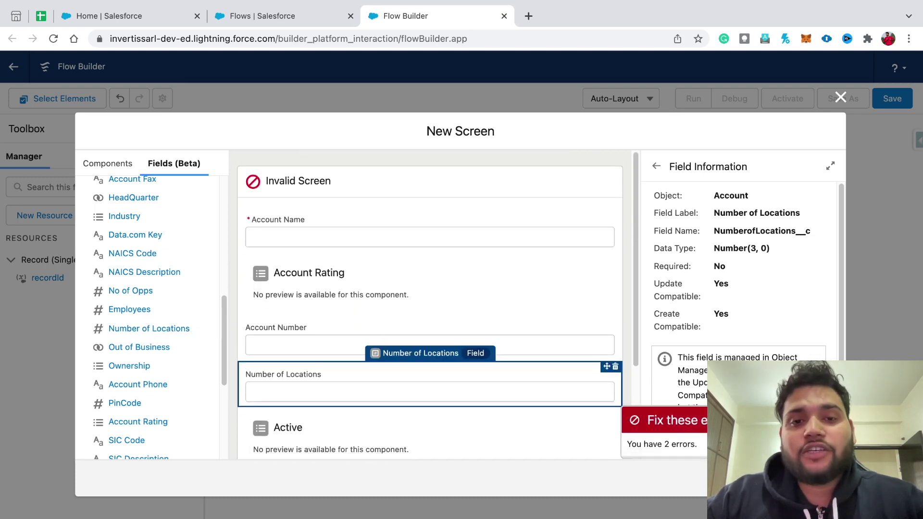
click(429, 181)
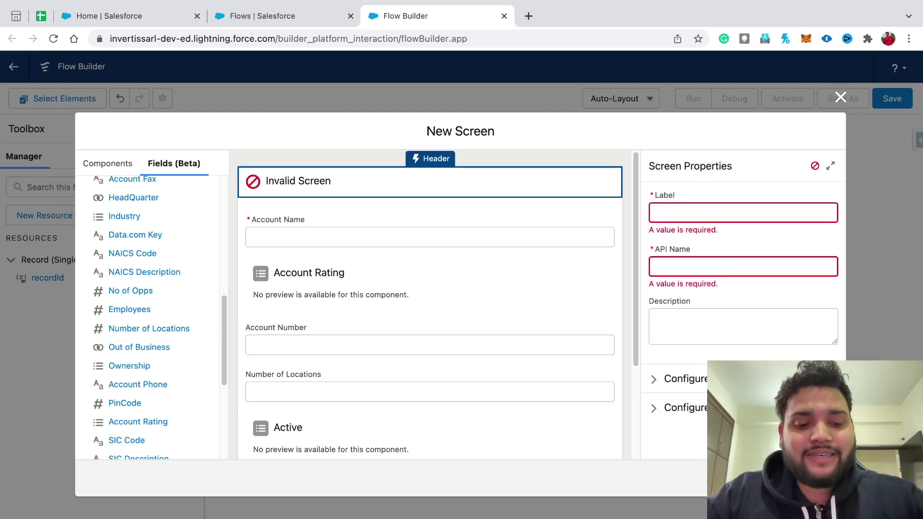
click(743, 212)
text(Scr)
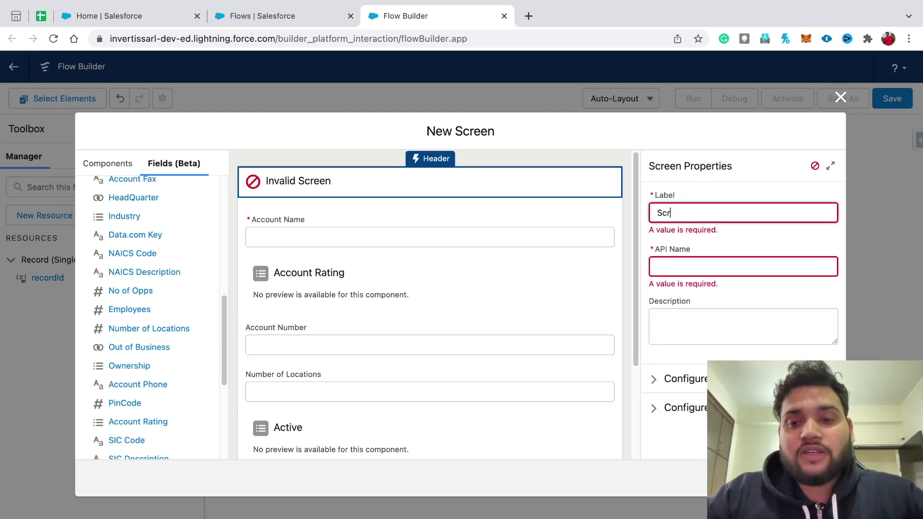
text(een 1)
key(Tab)
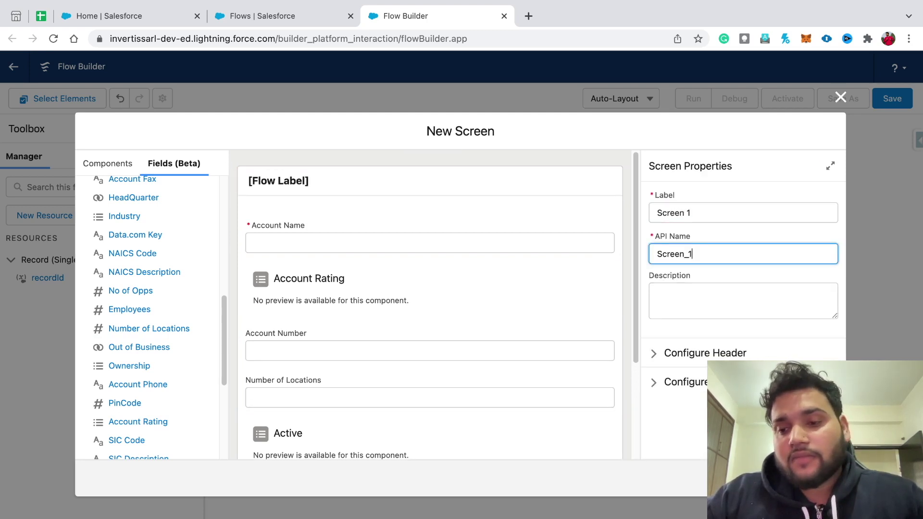
Finish Screen 1 and add an Update Records element labelled Update Account directly after it
click(816, 478)
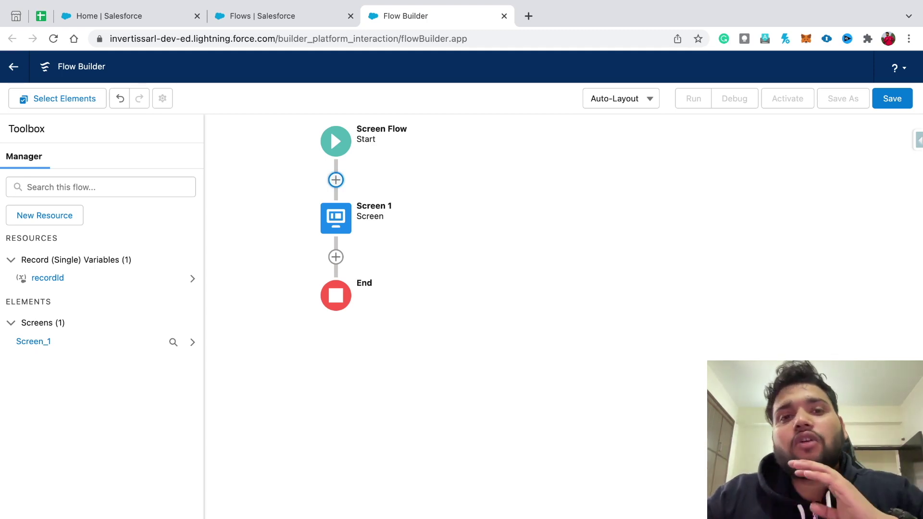
click(335, 257)
scroll(336, 384, down, 3)
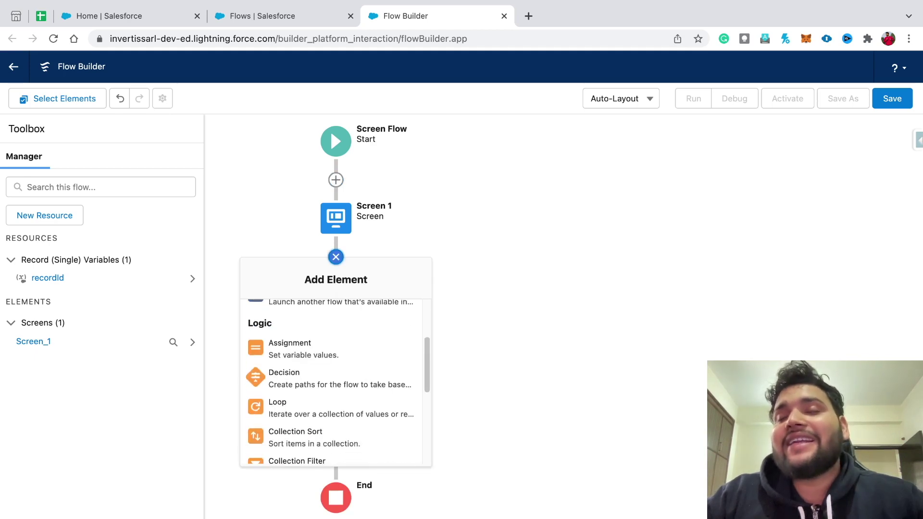
scroll(332, 411, down, 3)
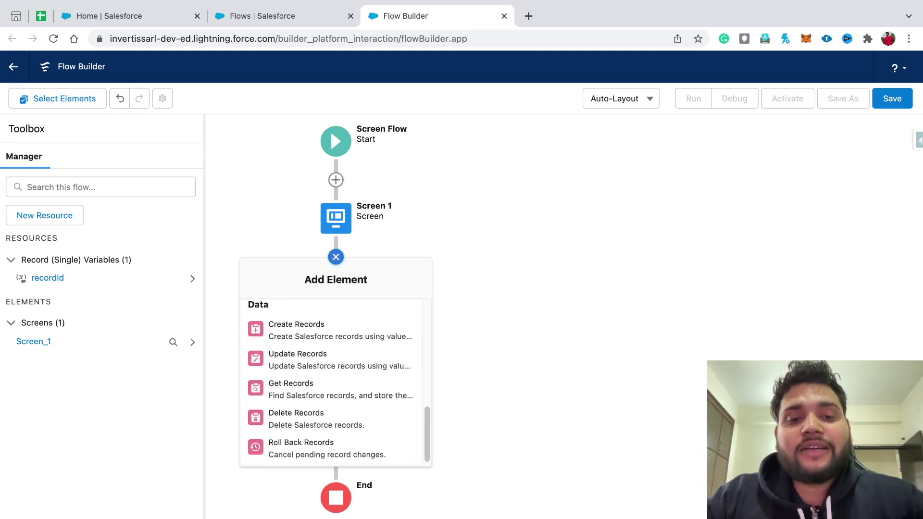
click(331, 360)
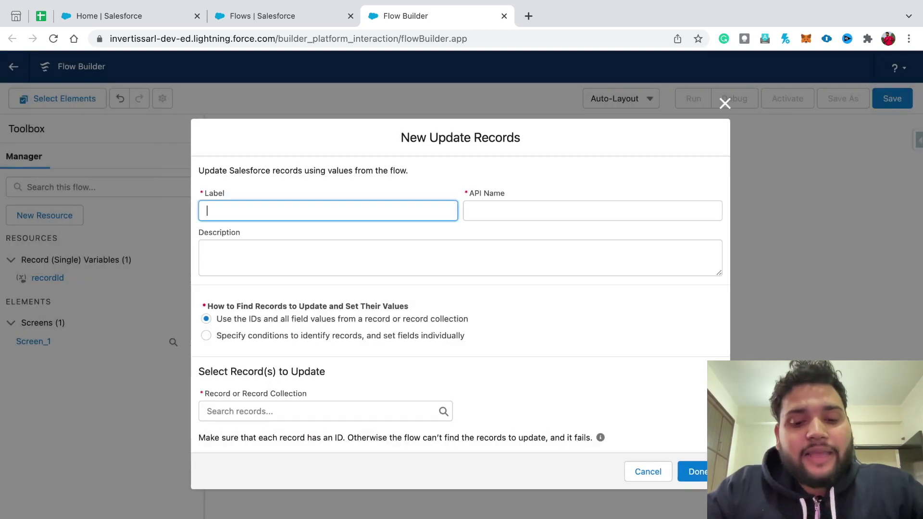
text(Upd)
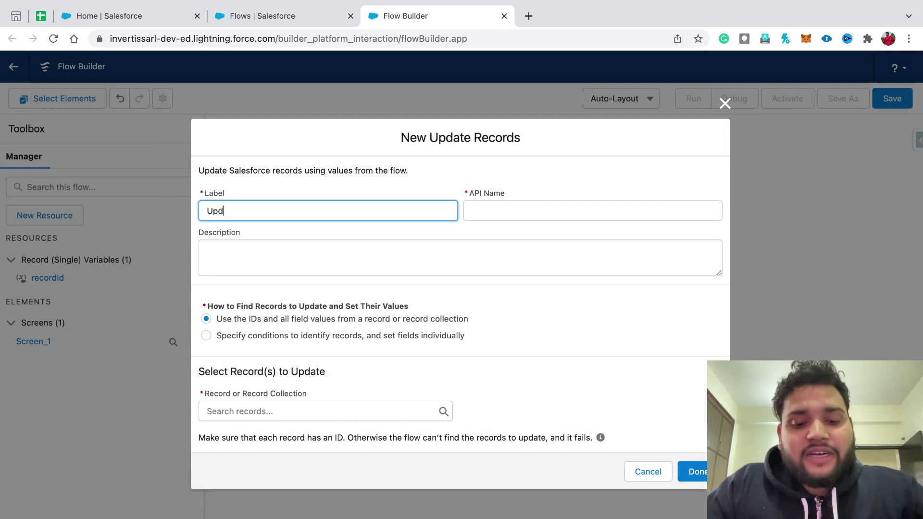
text(ate Account)
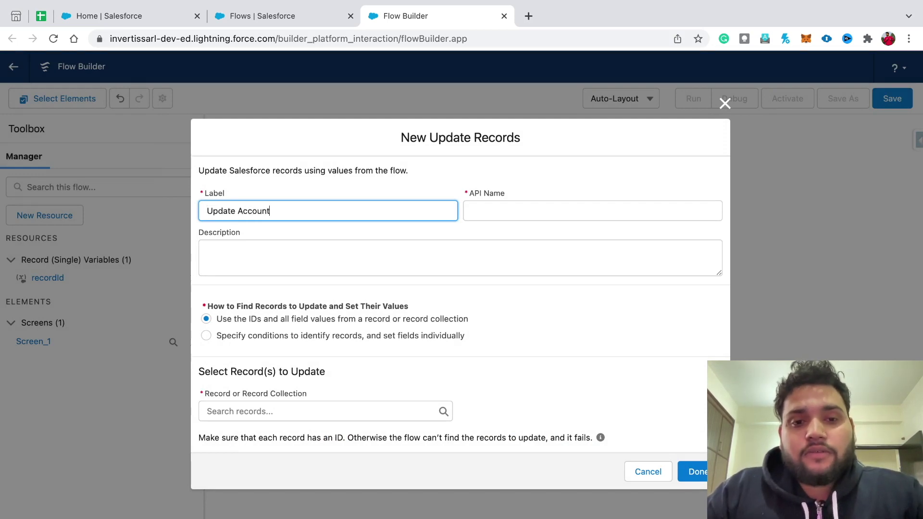
click(510, 211)
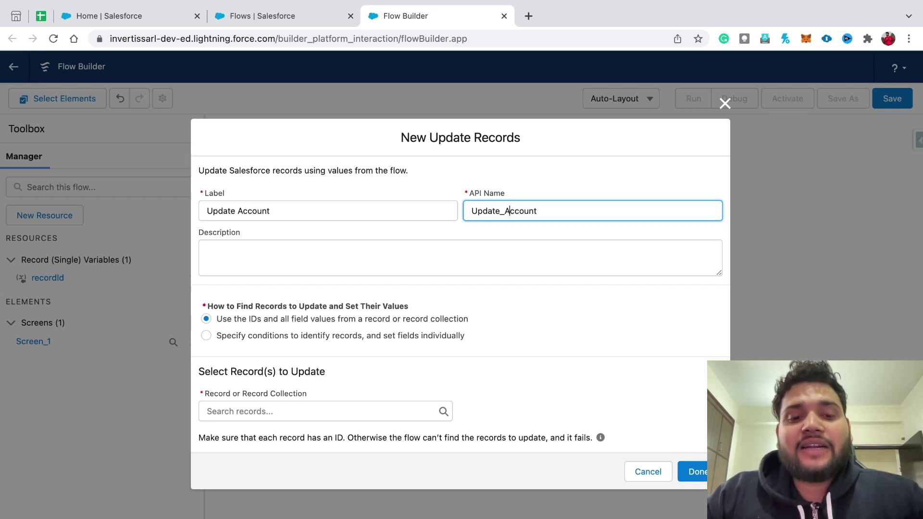
Choose the recordId variable as the record to update and complete the Update Account element
click(325, 411)
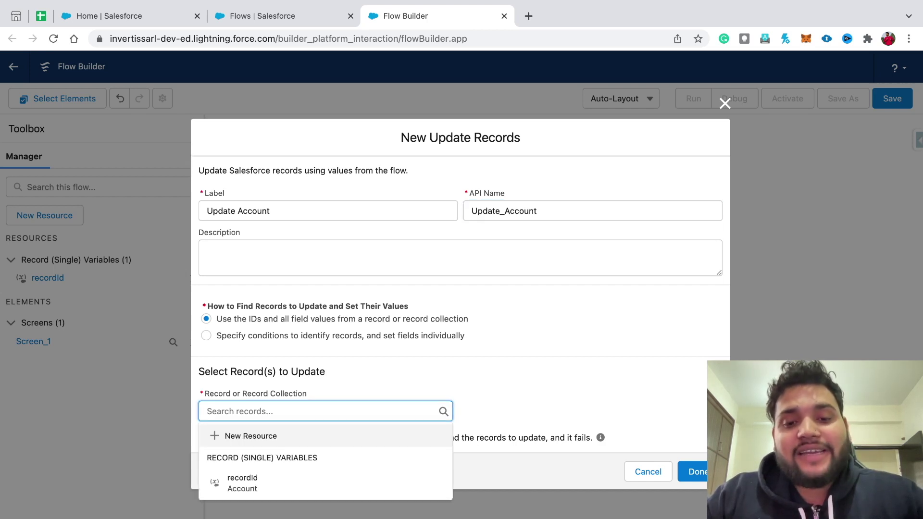
click(243, 483)
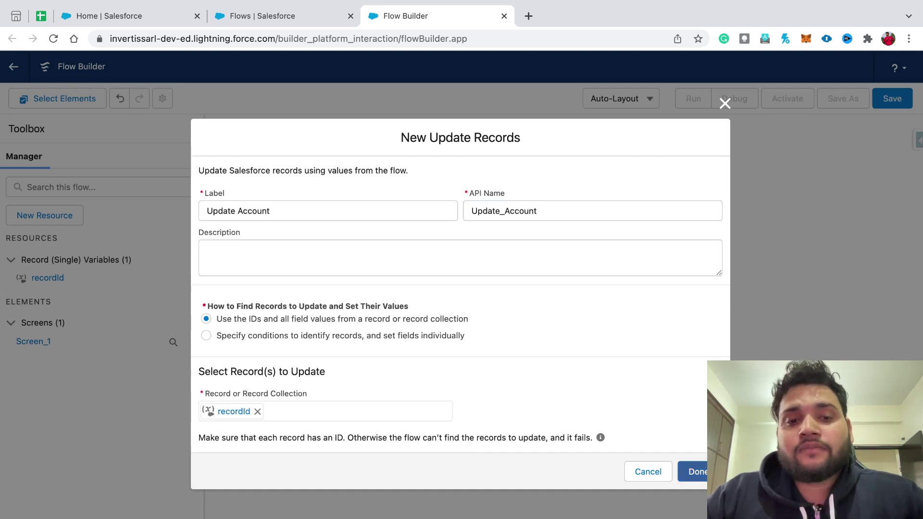
click(693, 471)
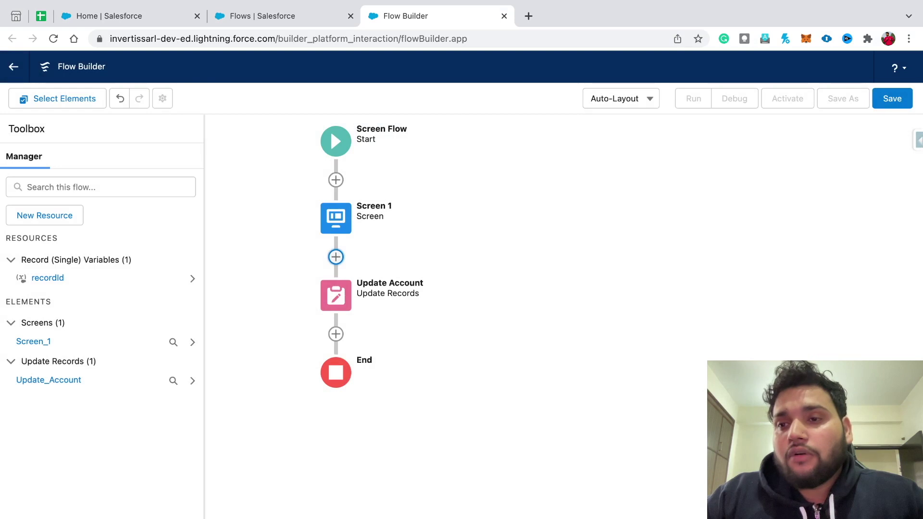
Save the flow with the label Update Account and activate it
click(892, 99)
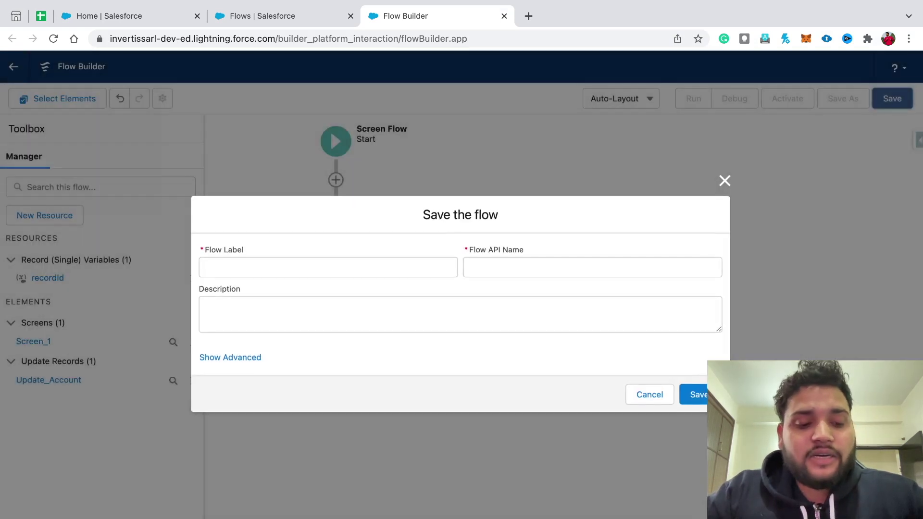
text(U)
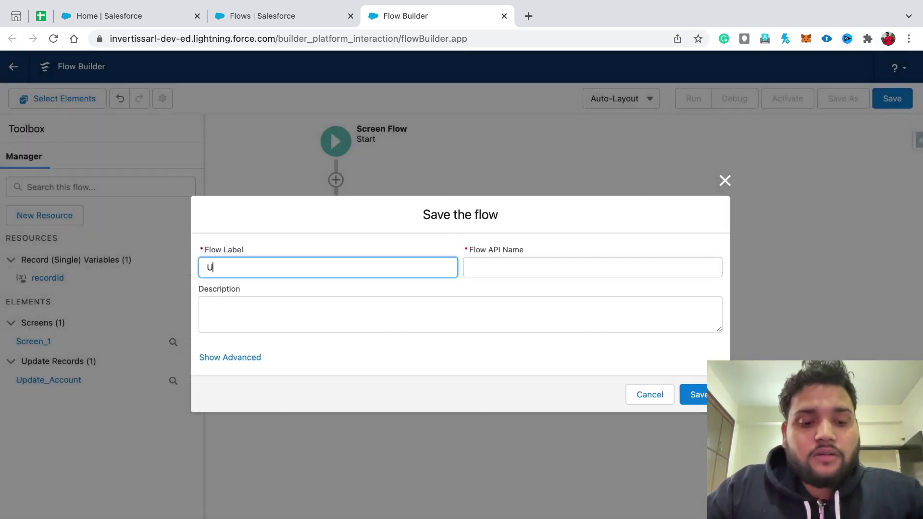
text(pdate Account)
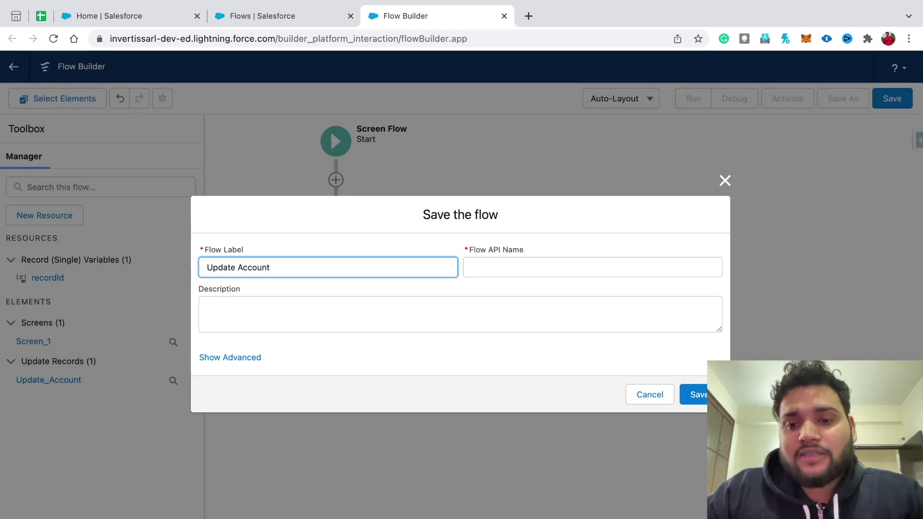
key(Tab)
click(693, 394)
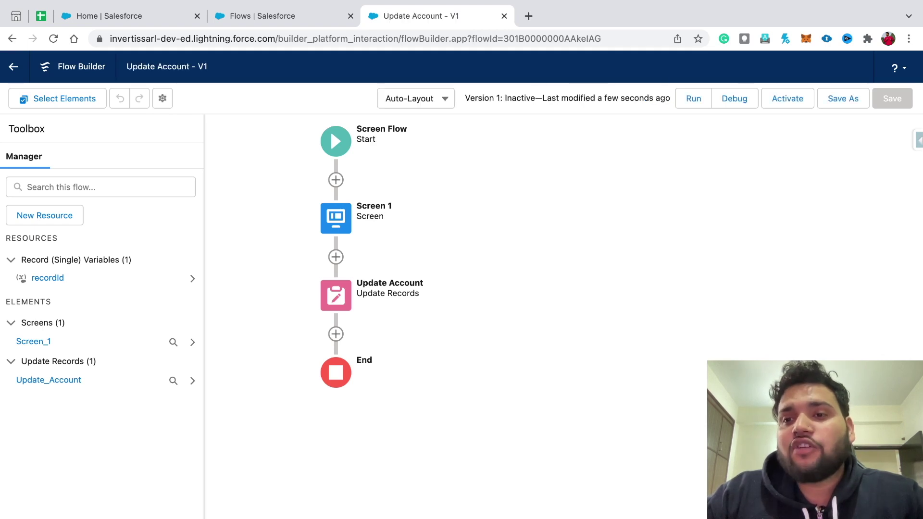
click(788, 98)
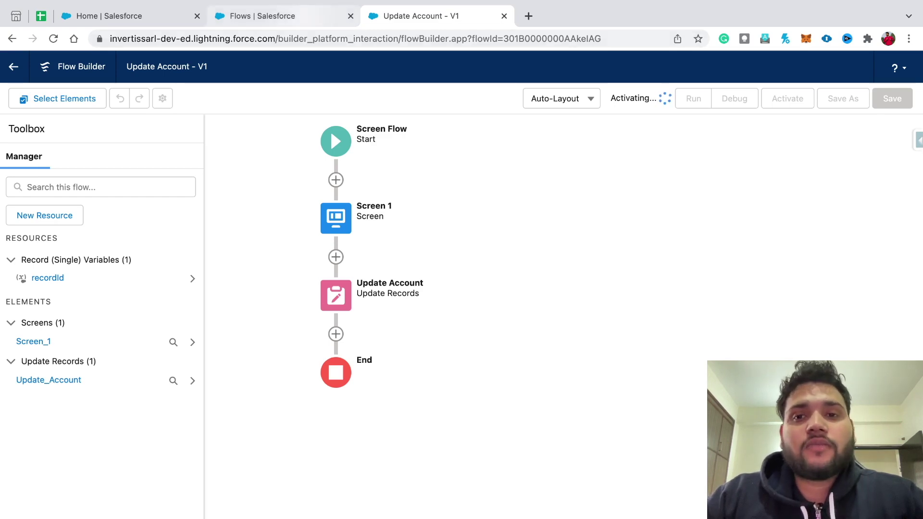
Find the Account object in Object Manager in Setup, open it, and check that the flow is activated
click(259, 16)
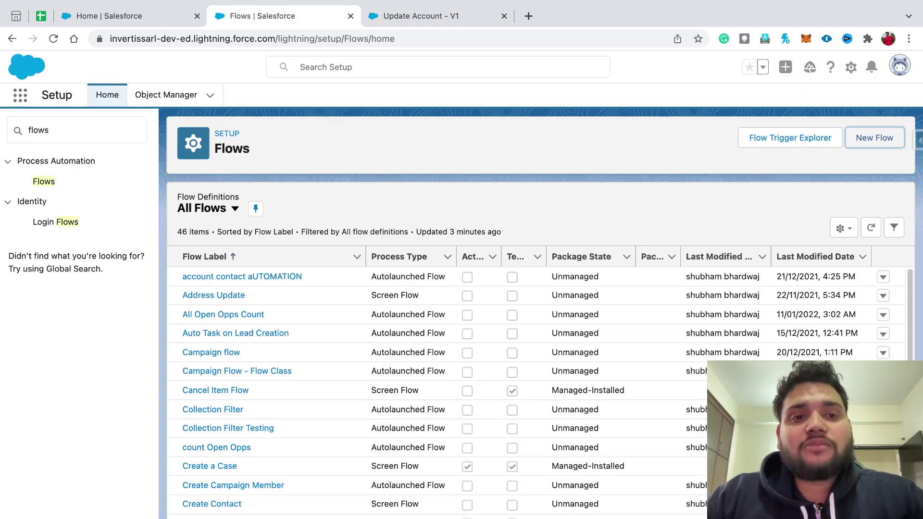
click(165, 95)
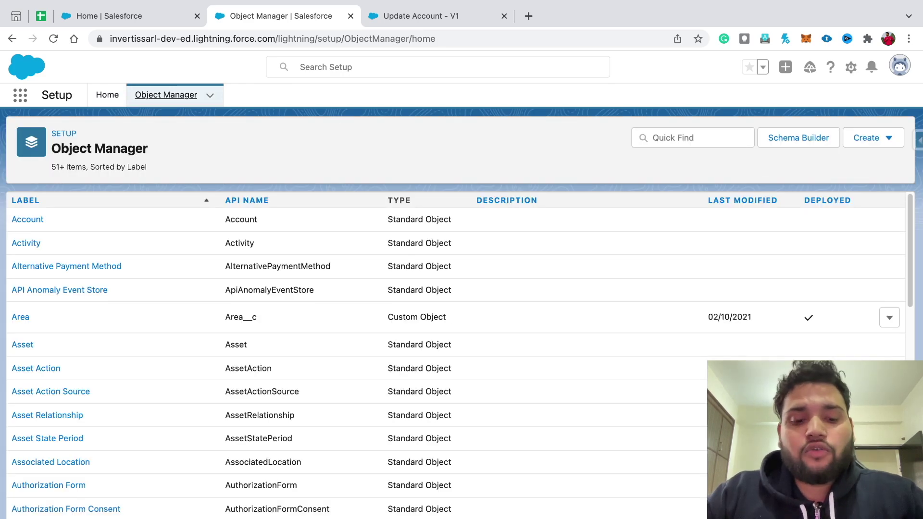
click(693, 138)
text(account)
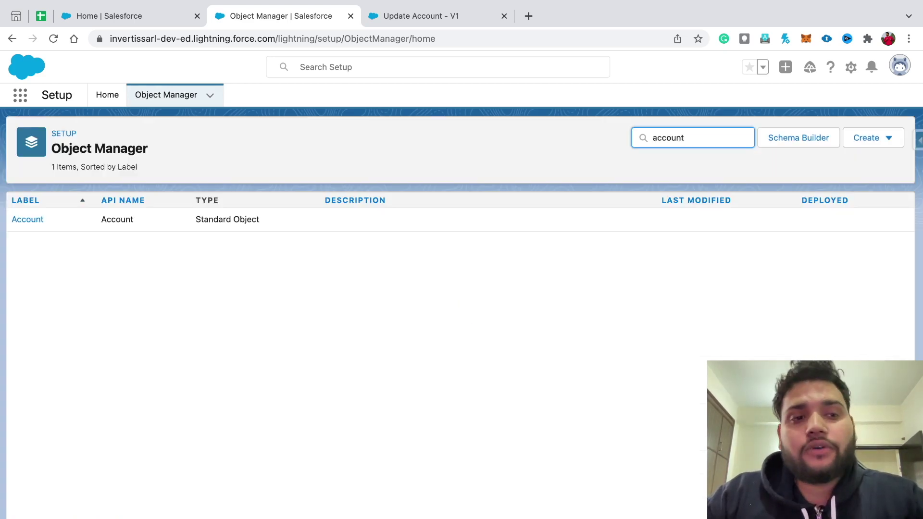
click(27, 219)
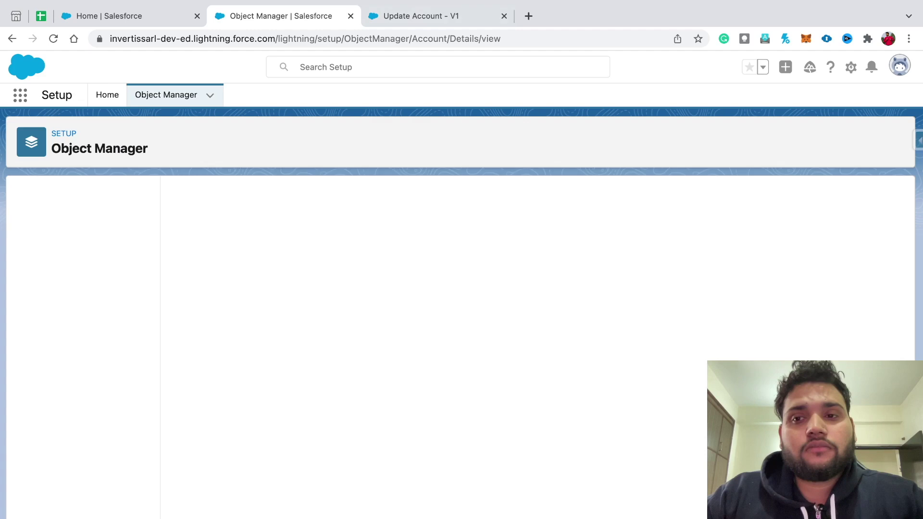
click(426, 16)
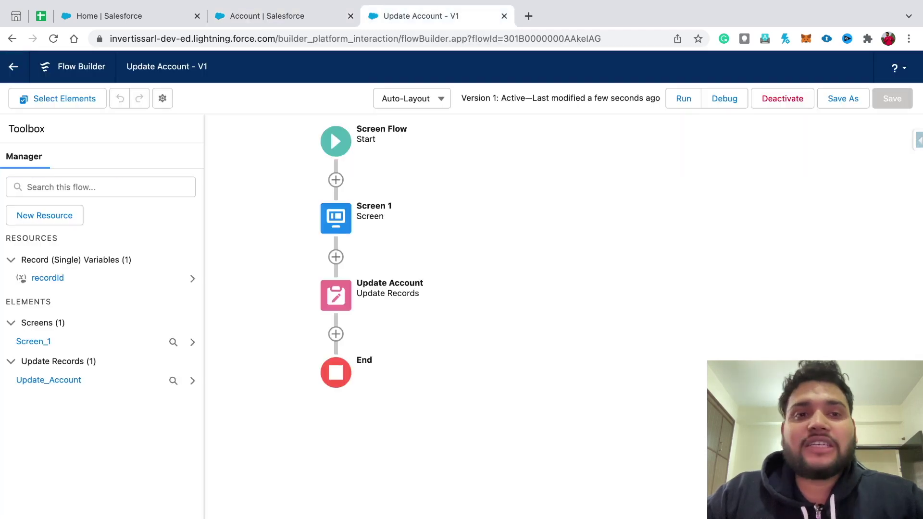
key(ctrl+shift+Tab)
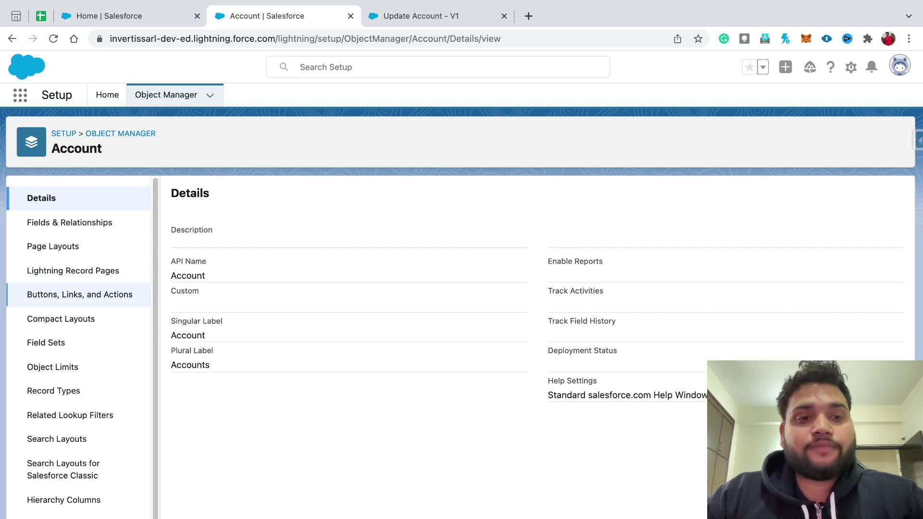
Start a new action on the Account object with action type Flow and Update Account as its flow
click(79, 294)
click(781, 196)
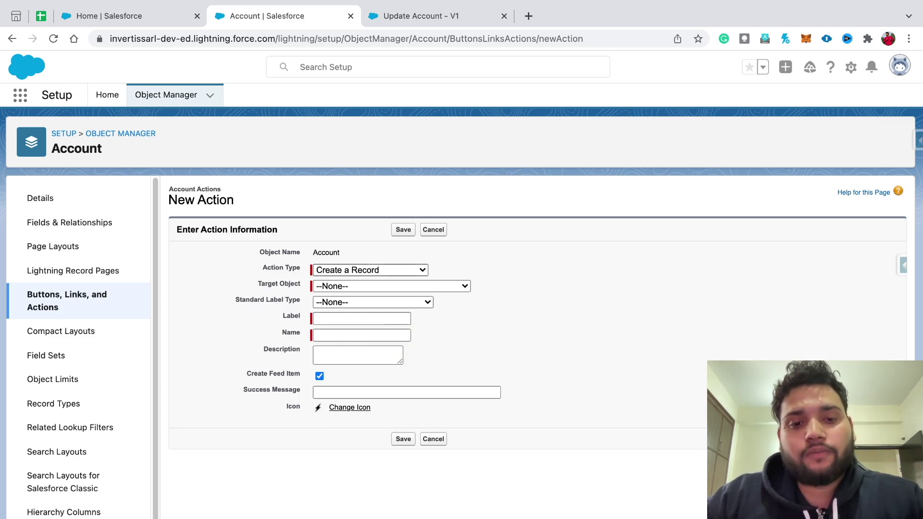
click(370, 270)
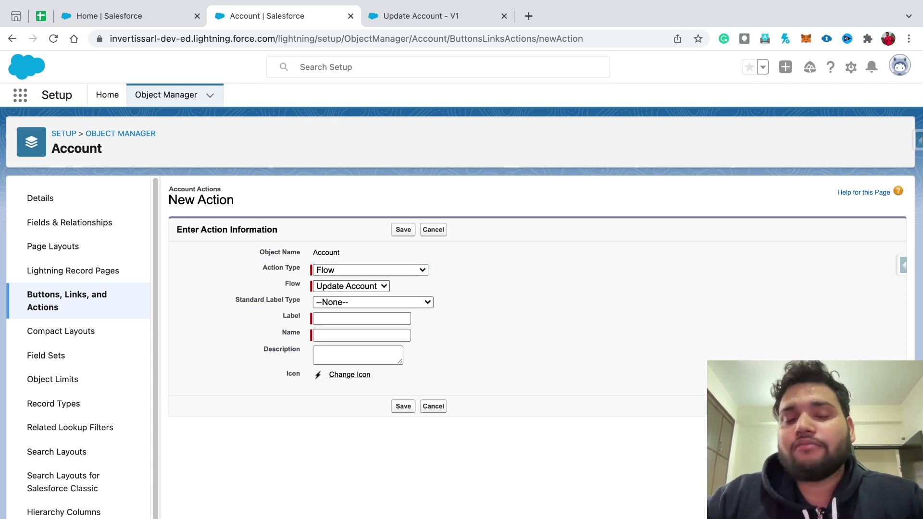
click(351, 286)
Label the new action Update Account and save it
click(361, 318)
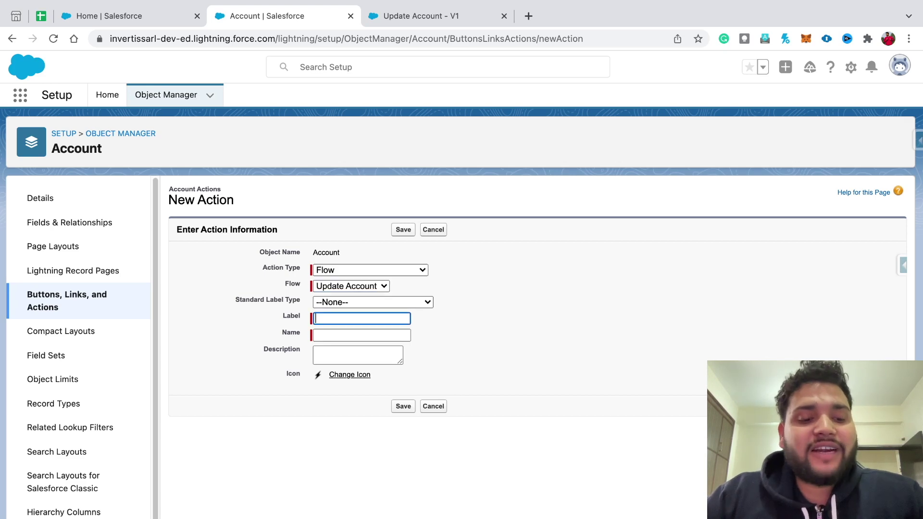
text(Up)
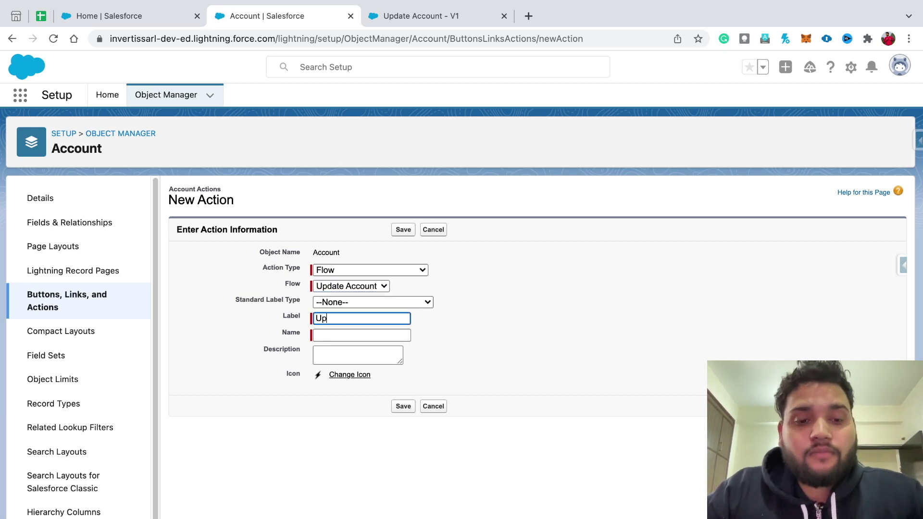
text(date Account)
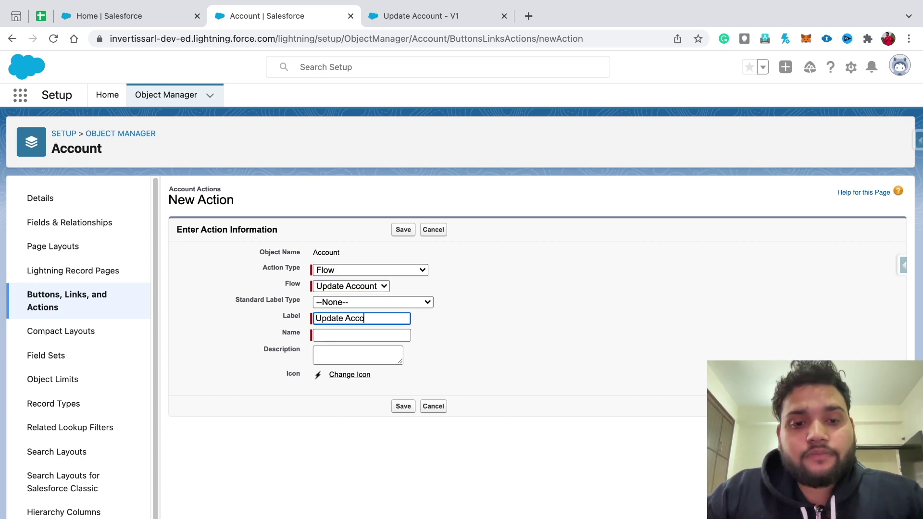
click(316, 352)
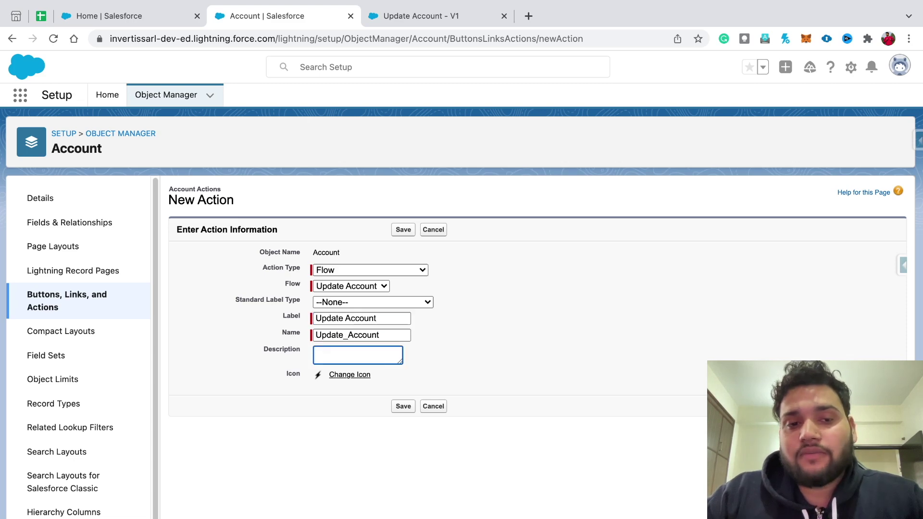
key(Return)
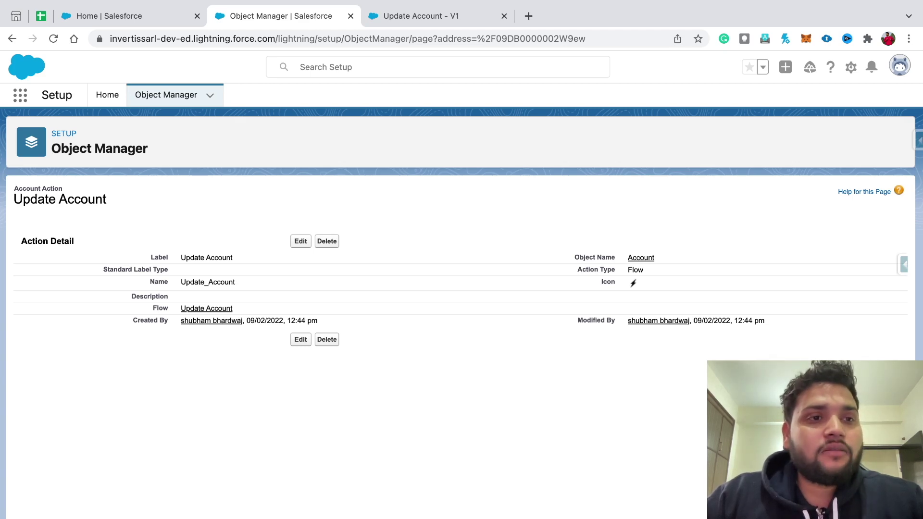
Return to the Account object's setup, list its page layouts and open Account Layout
click(12, 39)
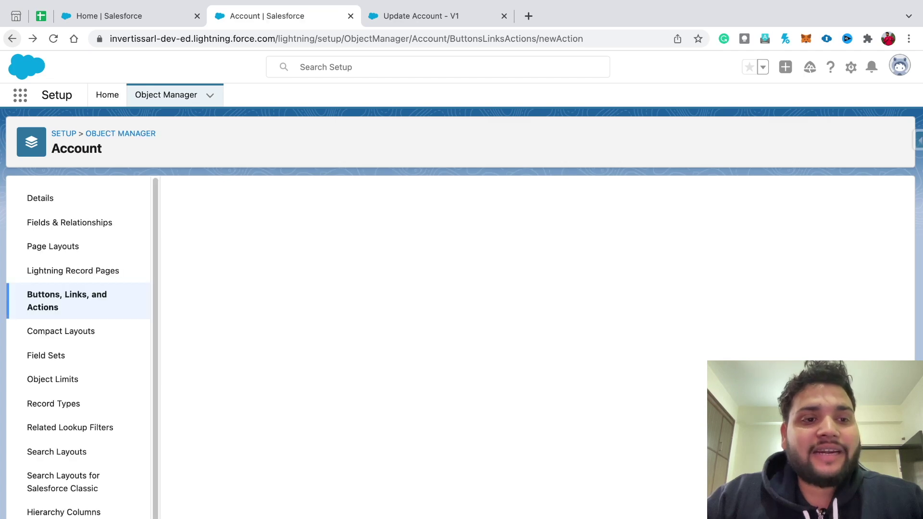
click(53, 246)
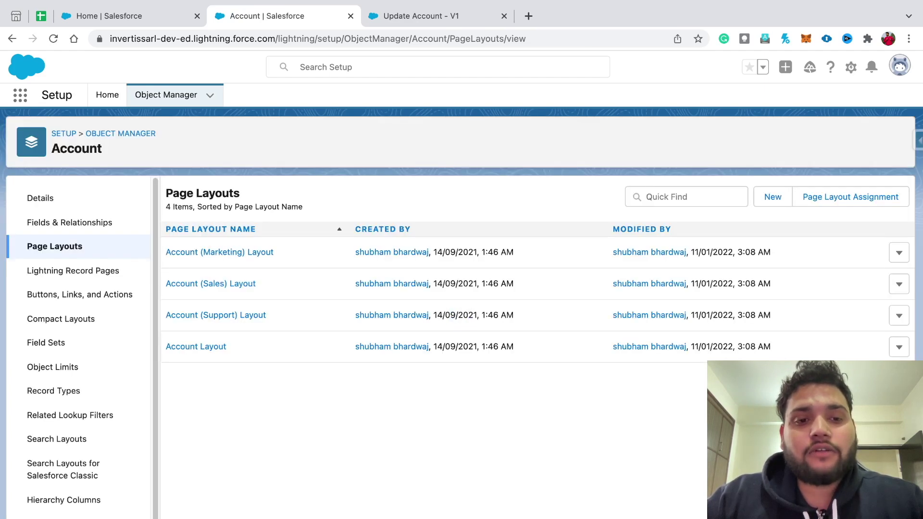
click(195, 346)
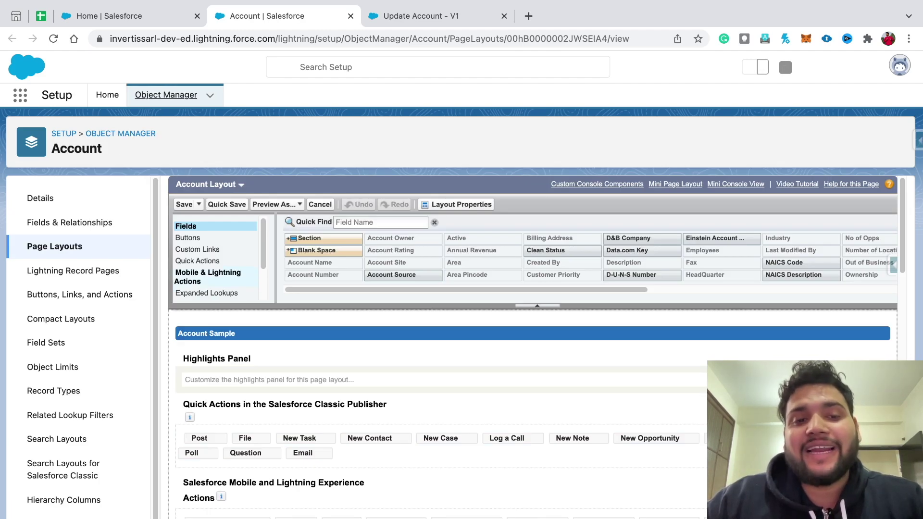
Add the Update Account action at the start of the layout's Salesforce Mobile and Lightning Experience Actions and save the layout
click(208, 277)
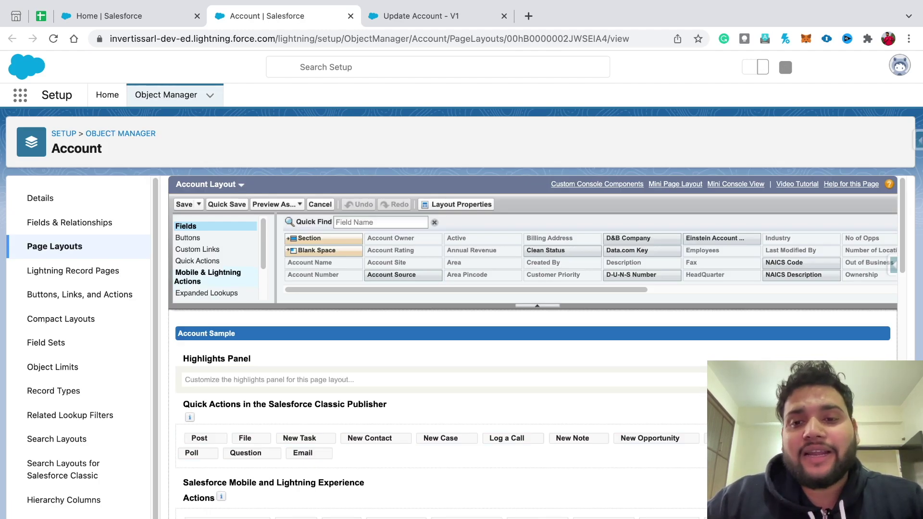
scroll(586, 260, right, 5)
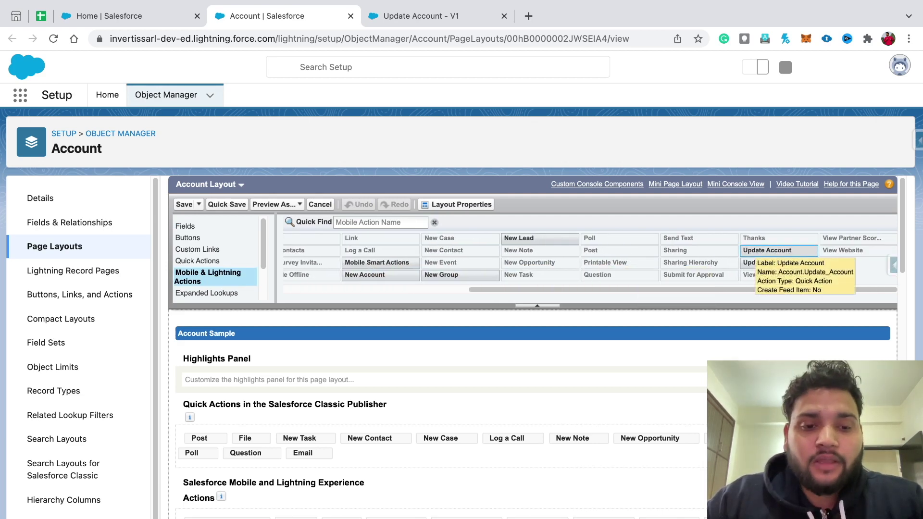
scroll(532, 347, down, 3)
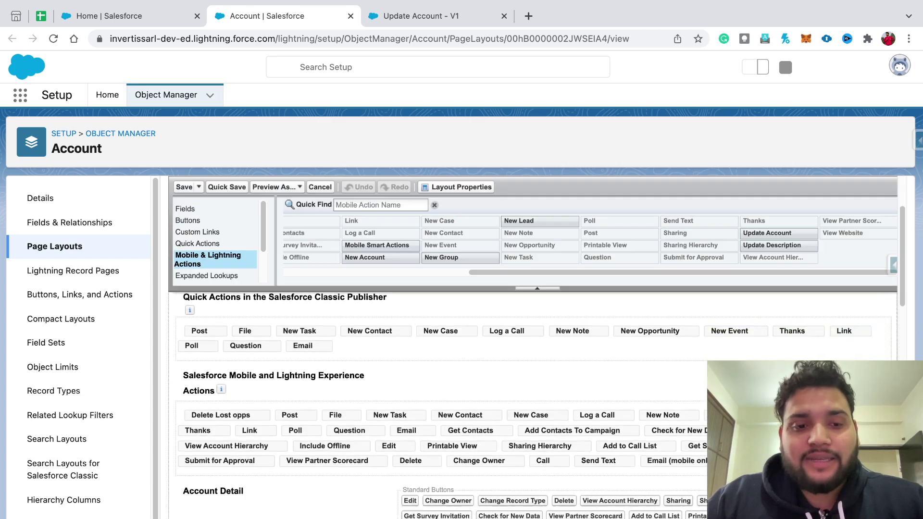
scroll(532, 347, up, 2)
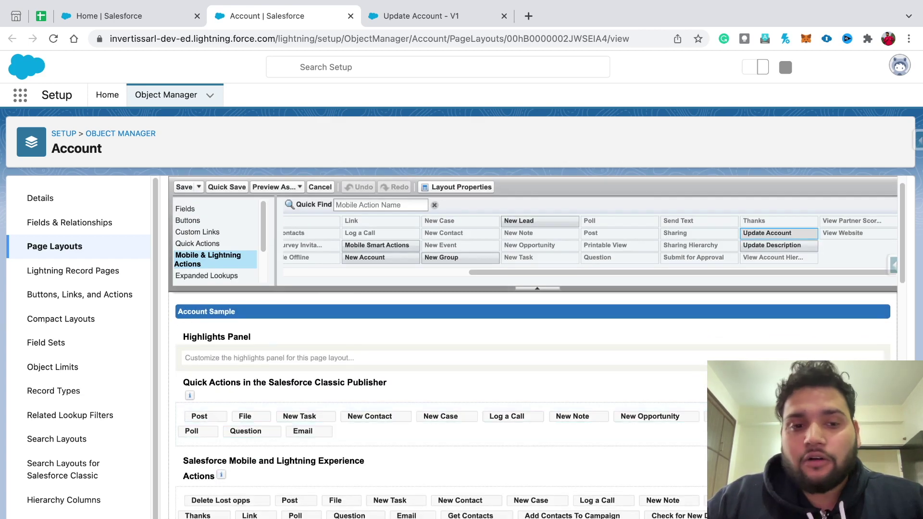
drag(767, 232, 195, 510)
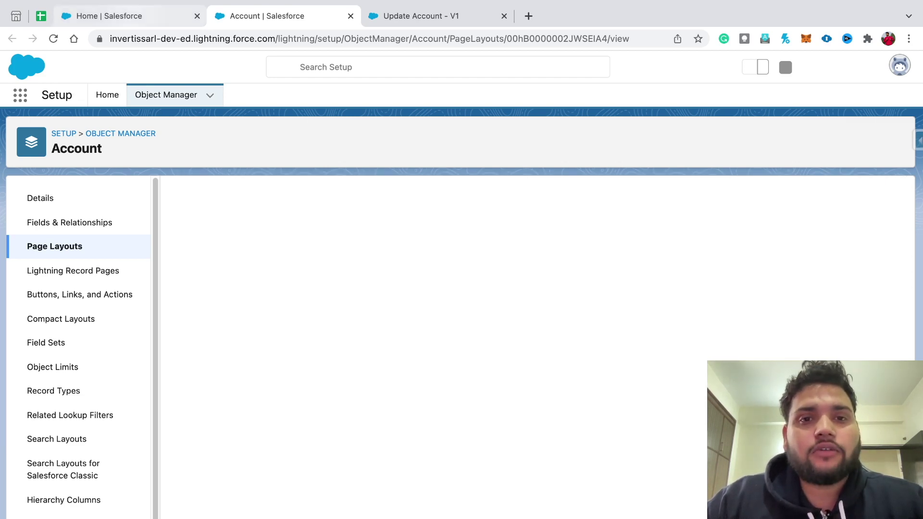
Open the Burlington Textiles Corp of India account in Sales and launch its Update Account action to check the form's prefilled values
click(125, 16)
click(394, 94)
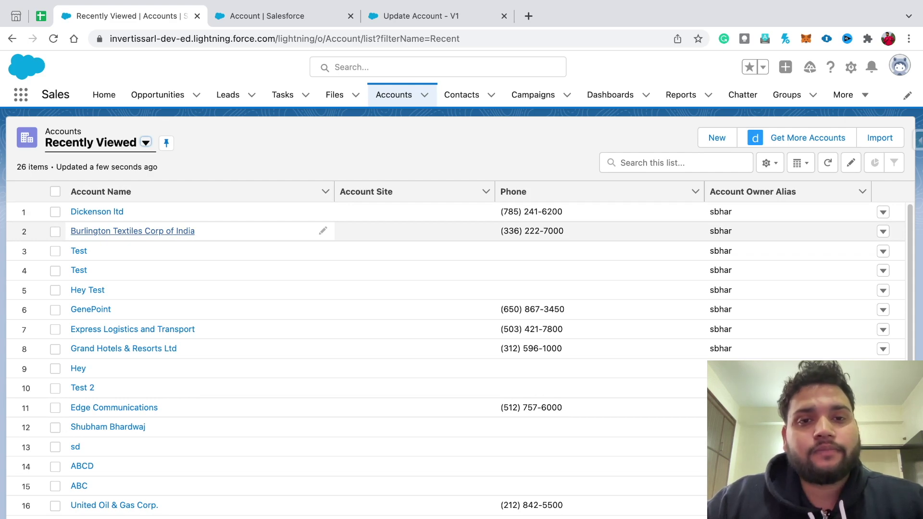
click(133, 231)
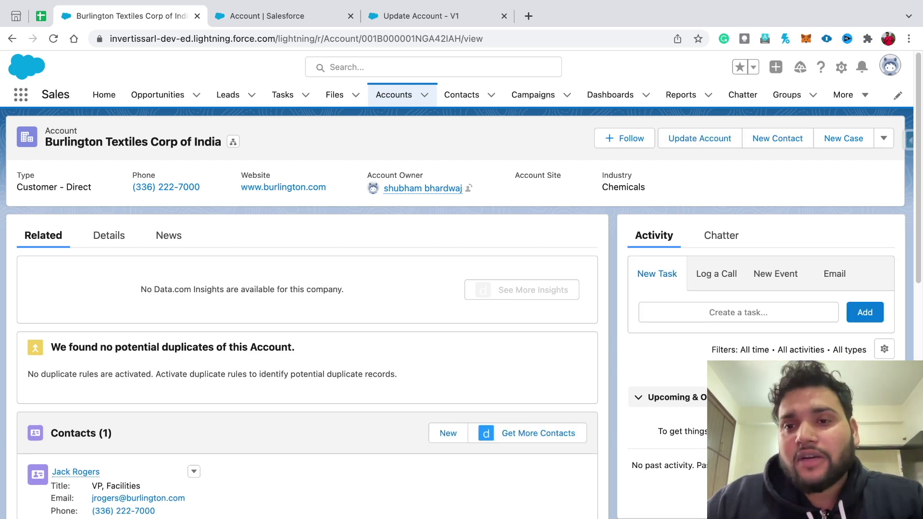
click(699, 138)
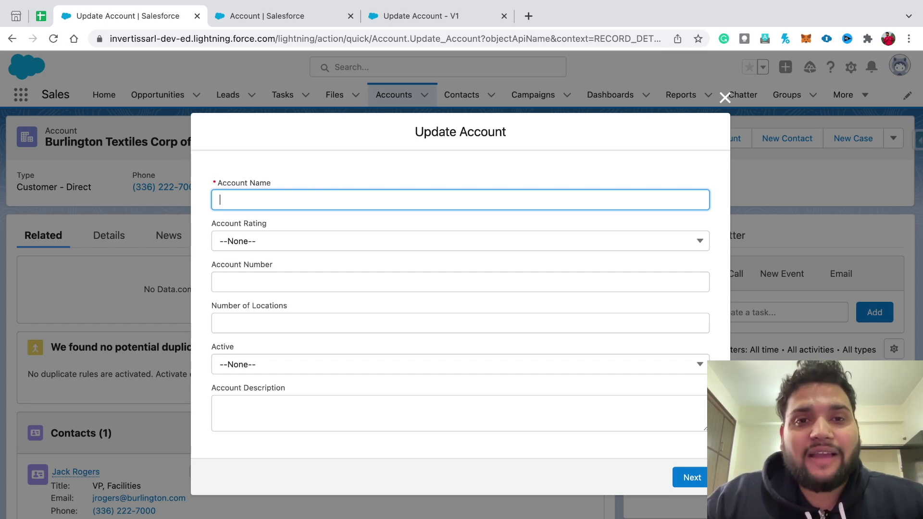
Switch to the Update Account flow in Flow Builder and make the recordId variable available for input
click(421, 16)
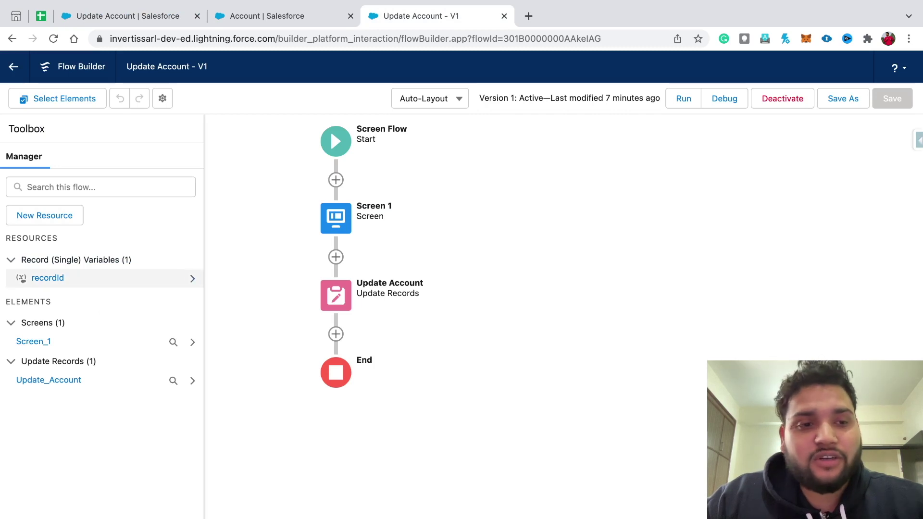
click(193, 279)
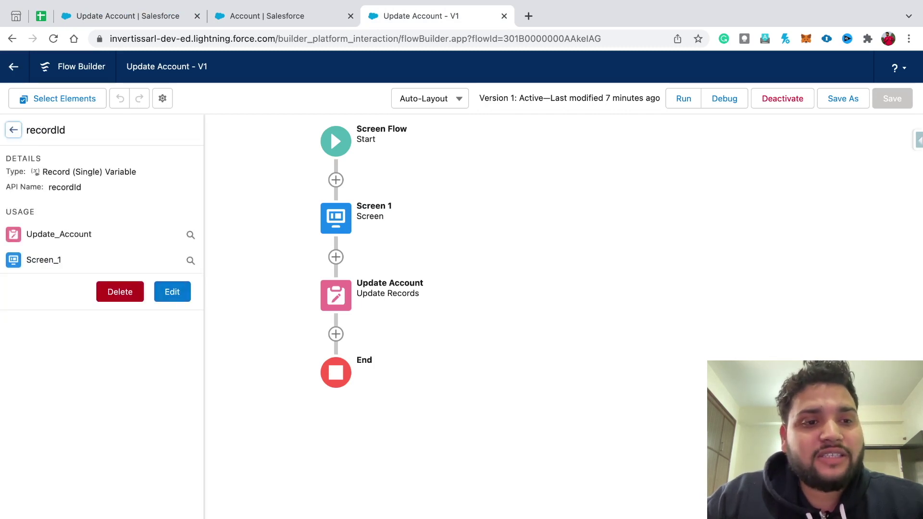
click(13, 130)
click(47, 277)
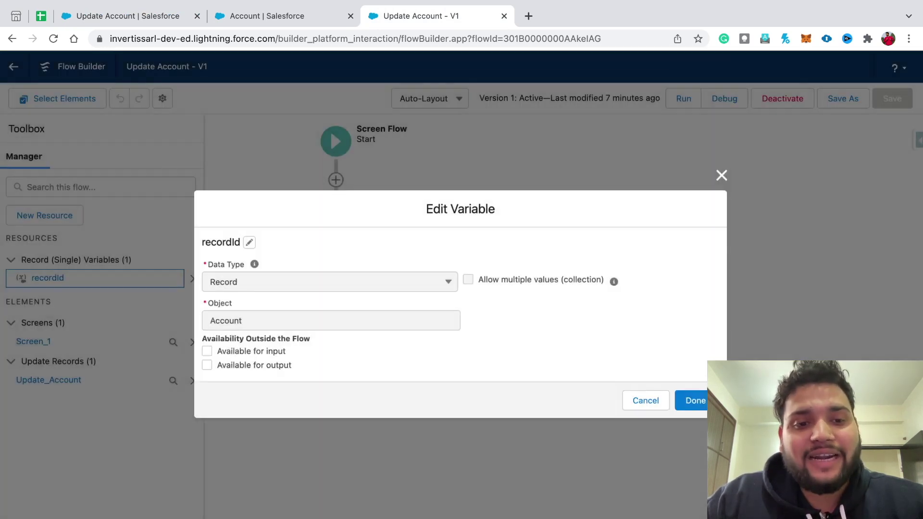
click(204, 352)
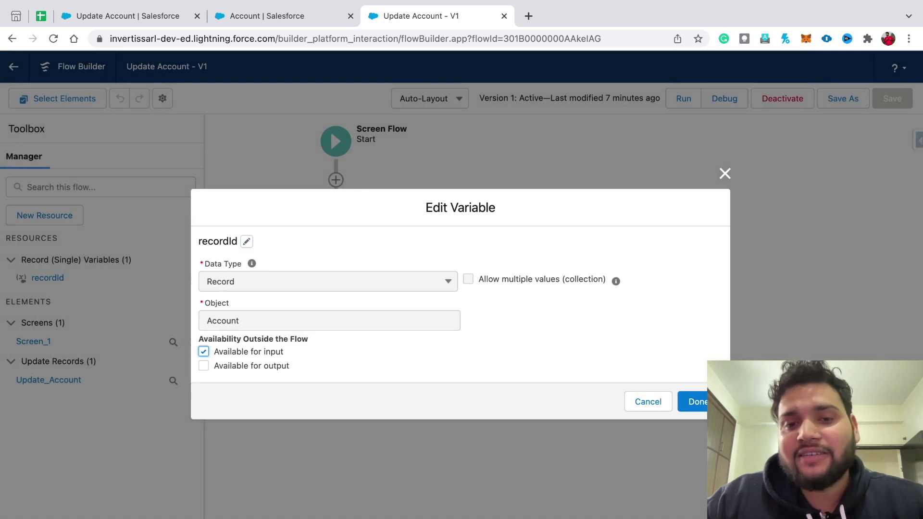
click(692, 402)
Save the flow as a new version with the label Update Account and activate that version
click(842, 98)
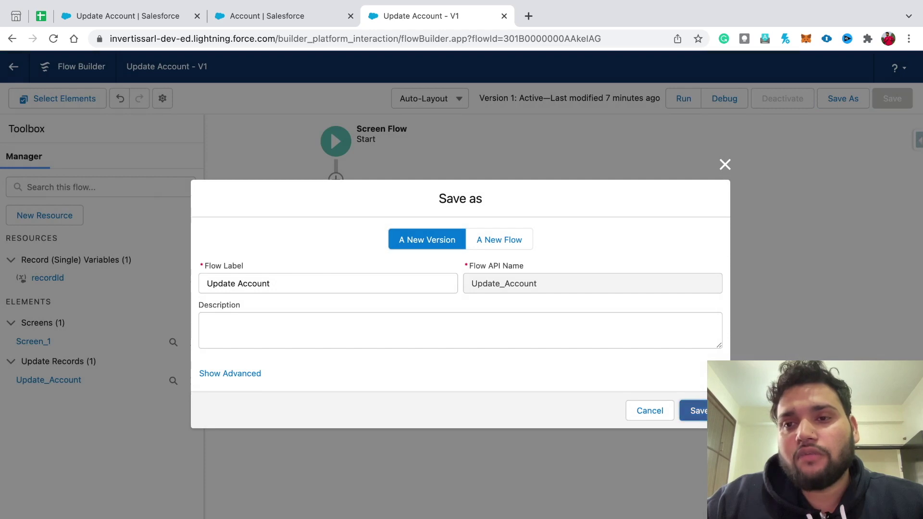
click(698, 411)
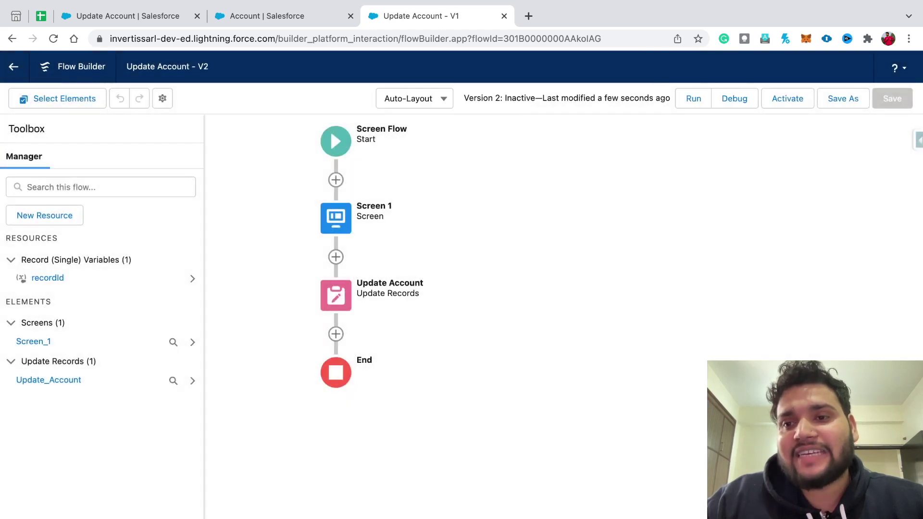
click(788, 99)
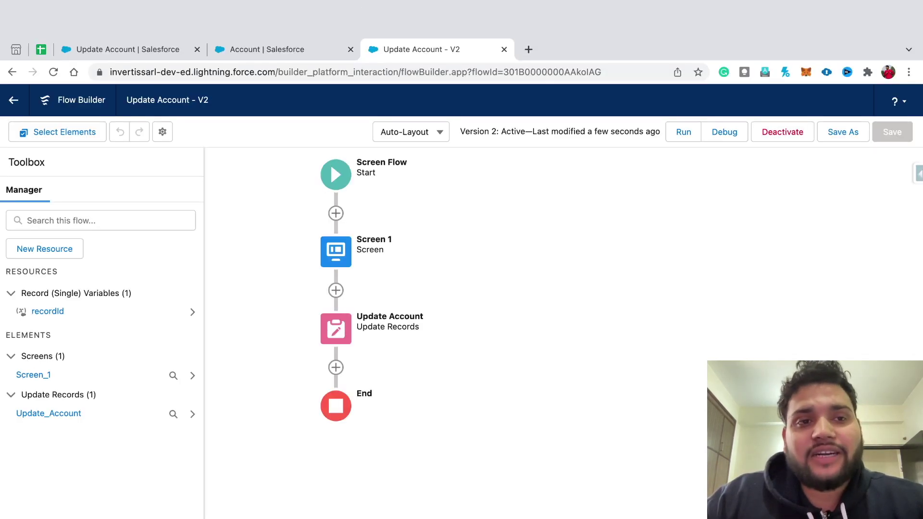
Go back to the Burlington Textiles account record, reload it and launch the Update Account action again
click(127, 49)
key(super+r)
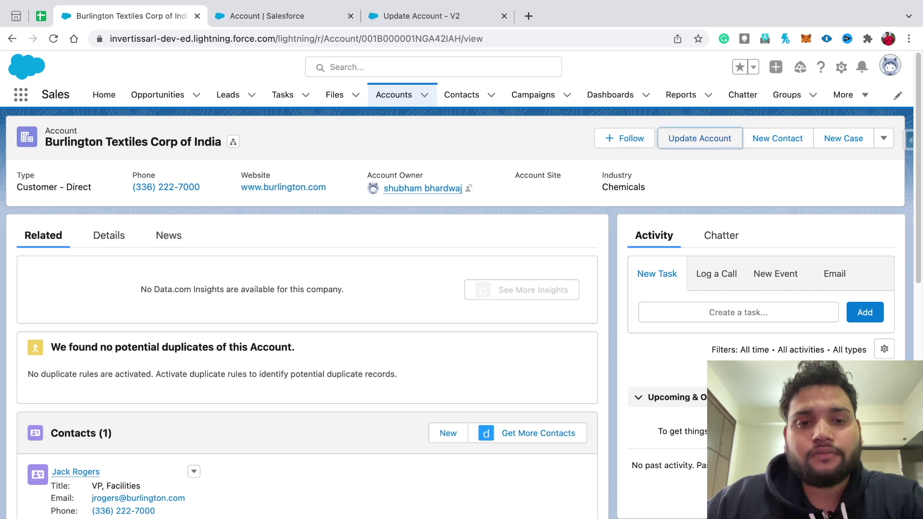
click(699, 138)
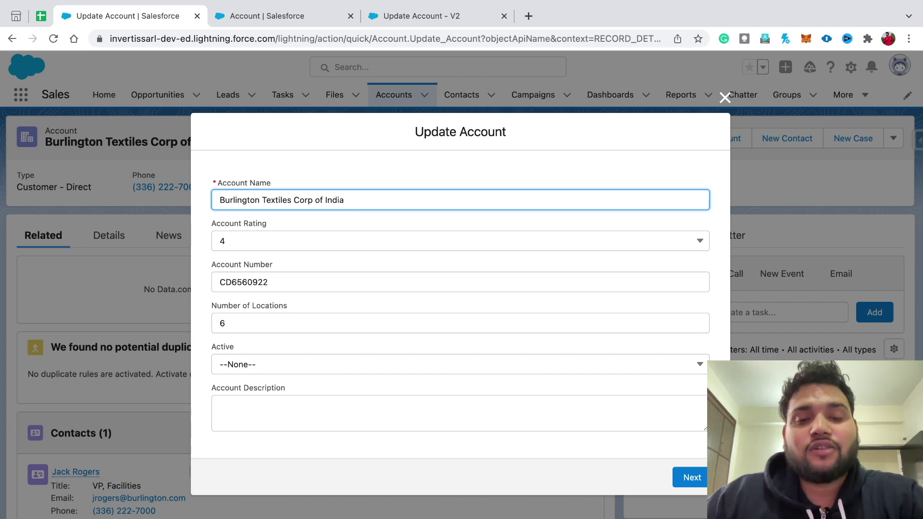
Replace the account name in the Update Account form with Test
key(shift+Left)
key(shift+Left)
key(shift+Left)
key(shift+Left)
key(shift+Left)
key(shift+Left)
key(shift+Left)
key(shift+Left)
key(shift+Left)
key(shift+Left)
key(shift+Left)
key(shift+Left)
key(shift+Left)
key(shift+Left)
key(shift+Left)
key(shift+Left)
key(shift+Left)
key(shift+Left)
key(shift+Left)
key(shift+Left)
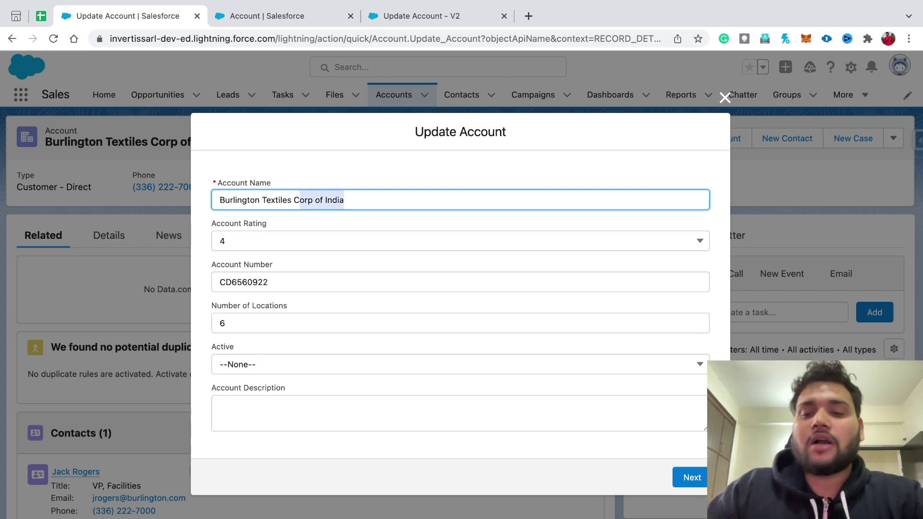
key(BackSpace)
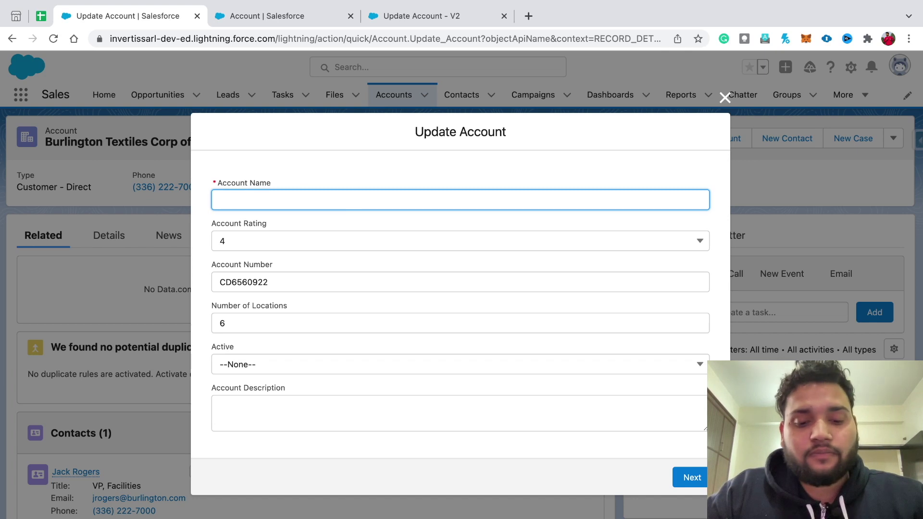
text(Test)
Set the account rating to 3 and append a digit to the account number
click(459, 241)
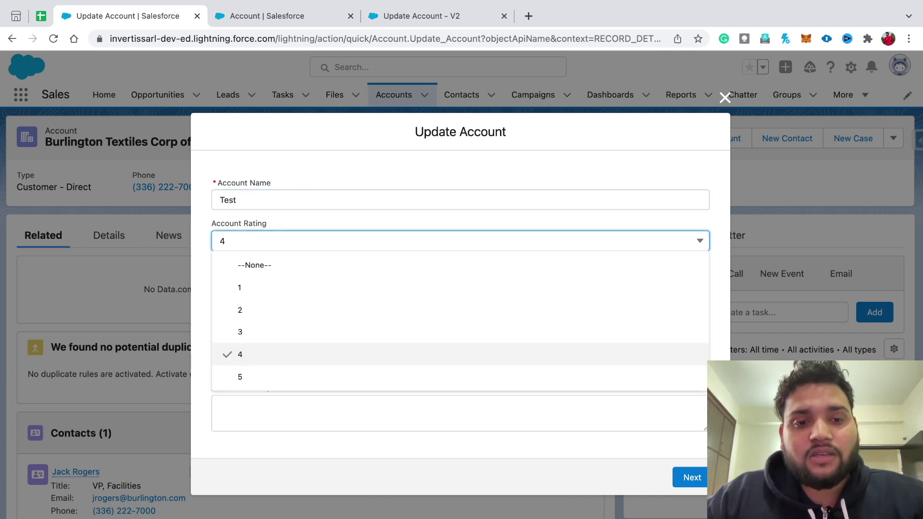
click(460, 332)
key(Tab)
text(3)
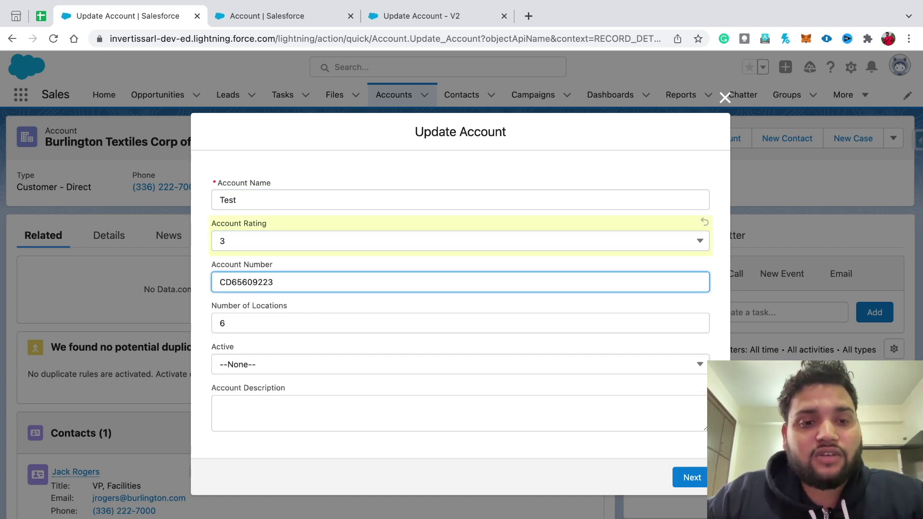
Set the number of locations to 5 and Active to Yes
key(Tab)
key(BackSpace)
text(45)
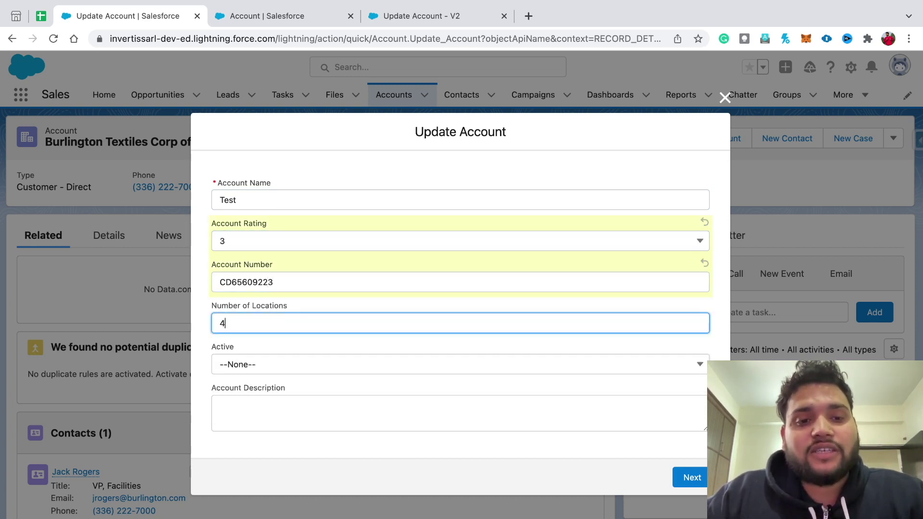
text(5)
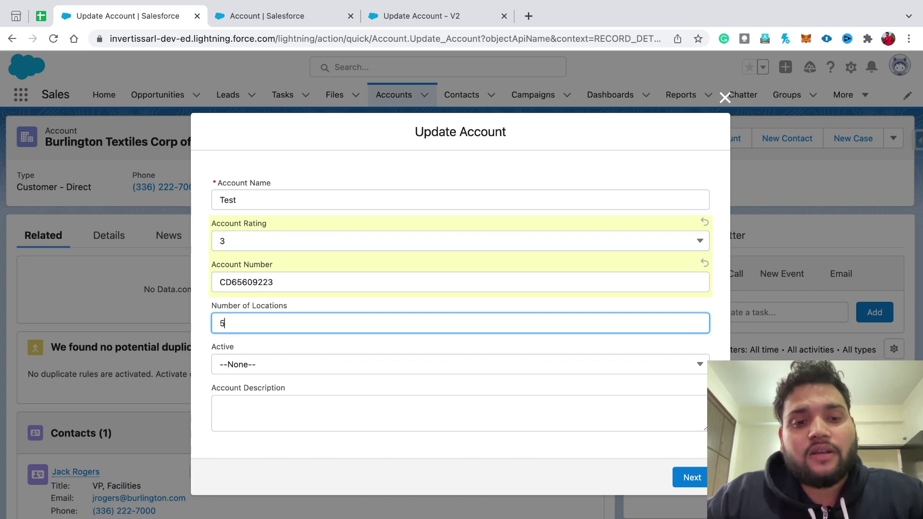
key(Tab)
key(Down)
key(Down)
key(Down)
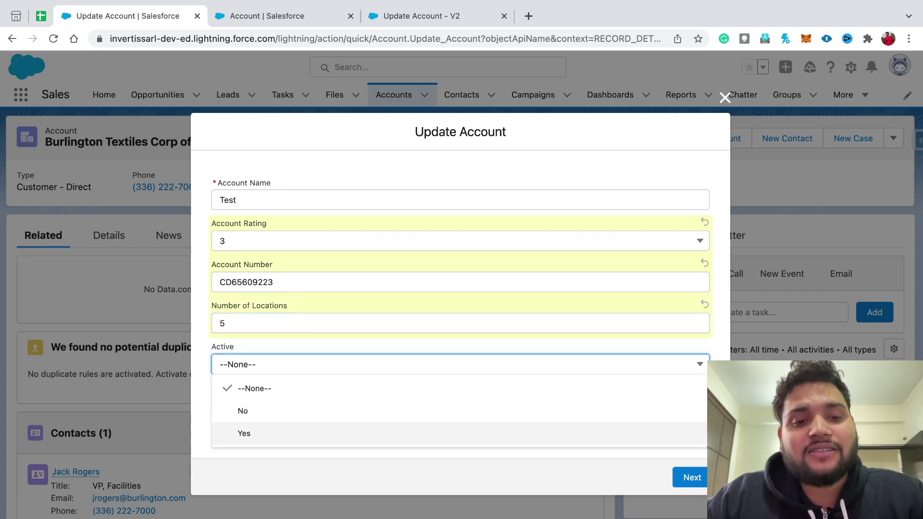
key(Return)
key(Tab)
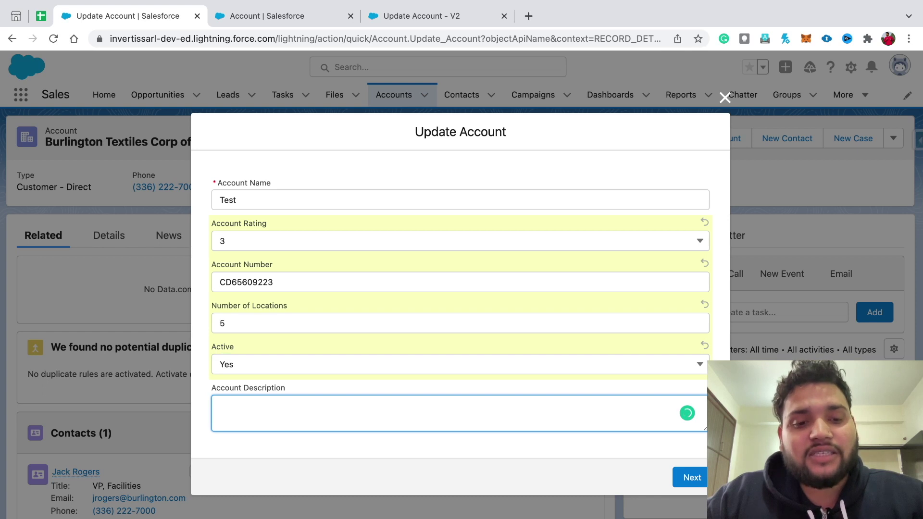
Enter "Updated from Quick Action" as the account description and submit the form
text(U)
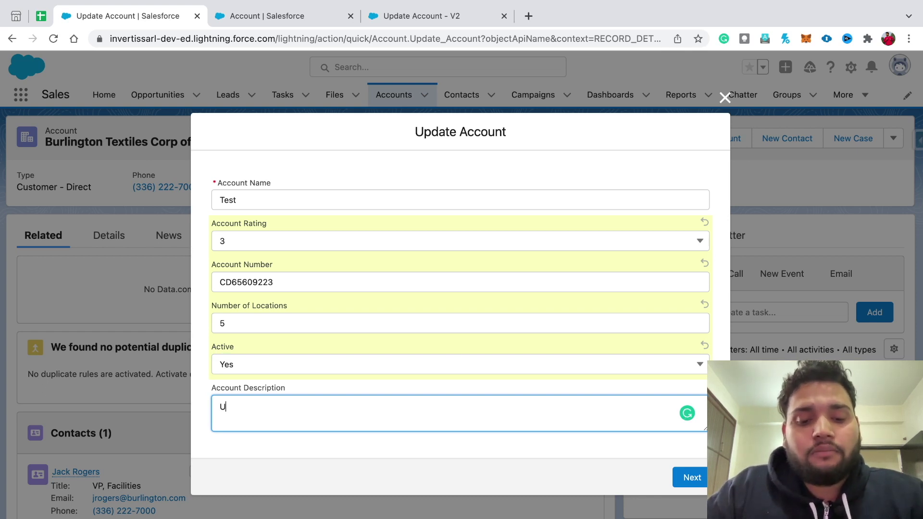
text(pdated from )
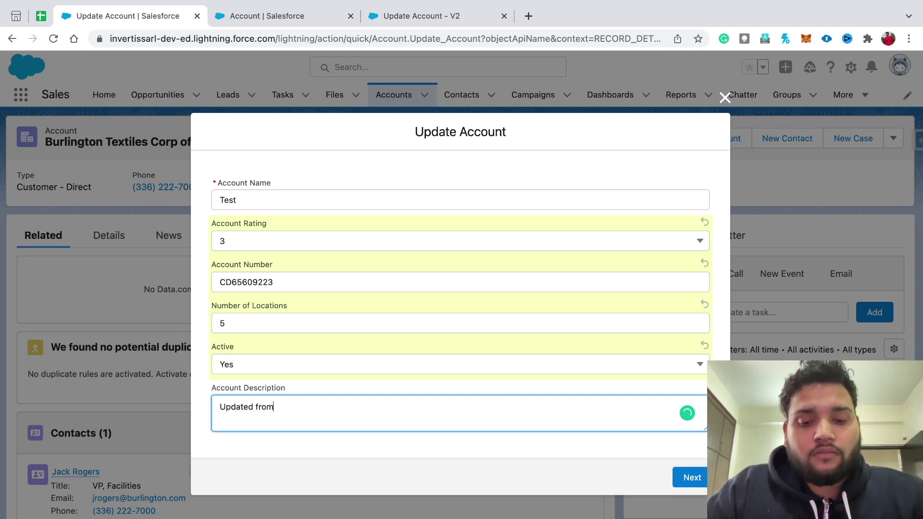
text(Quick )
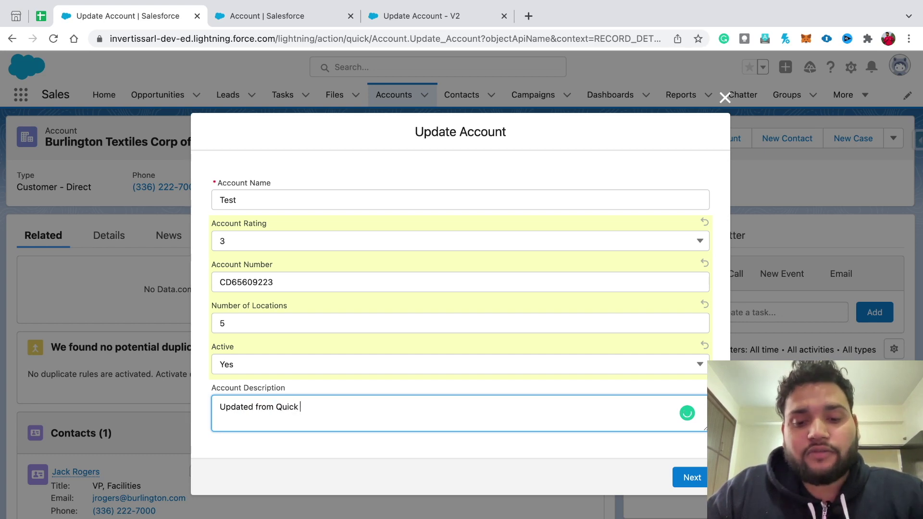
text(Action)
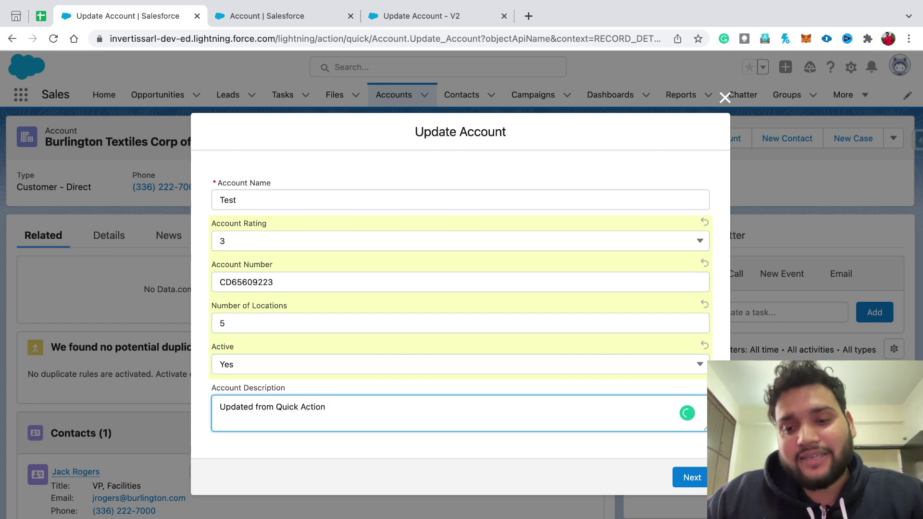
click(691, 477)
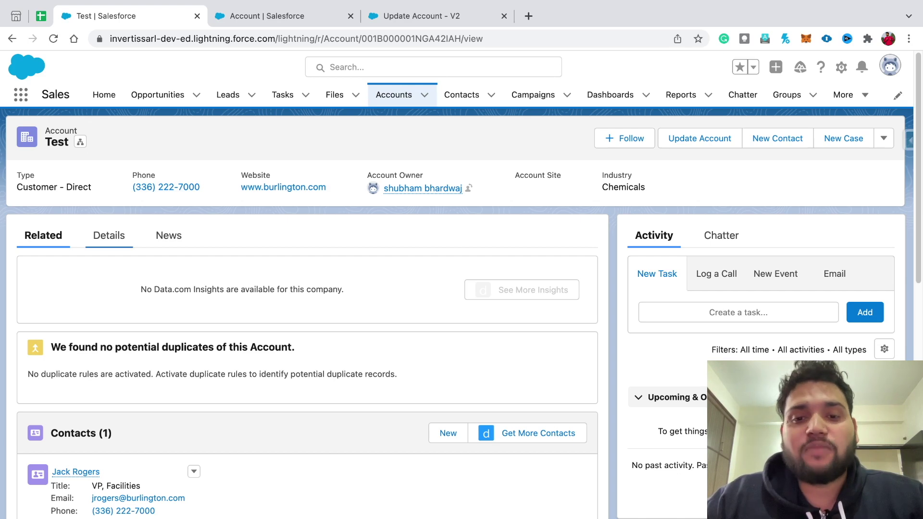
Check the account record's details for the updated name, account number, rating, number of locations, Active value and description
click(108, 236)
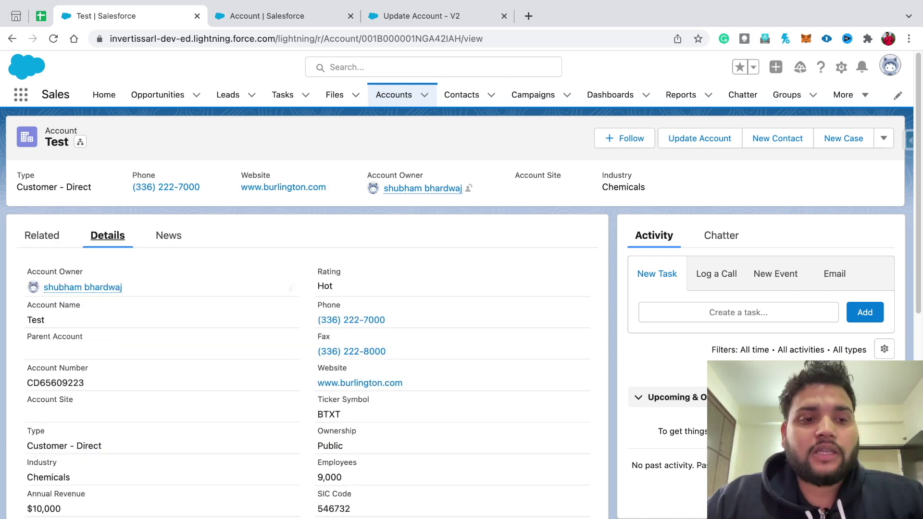
scroll(308, 337, down, 2)
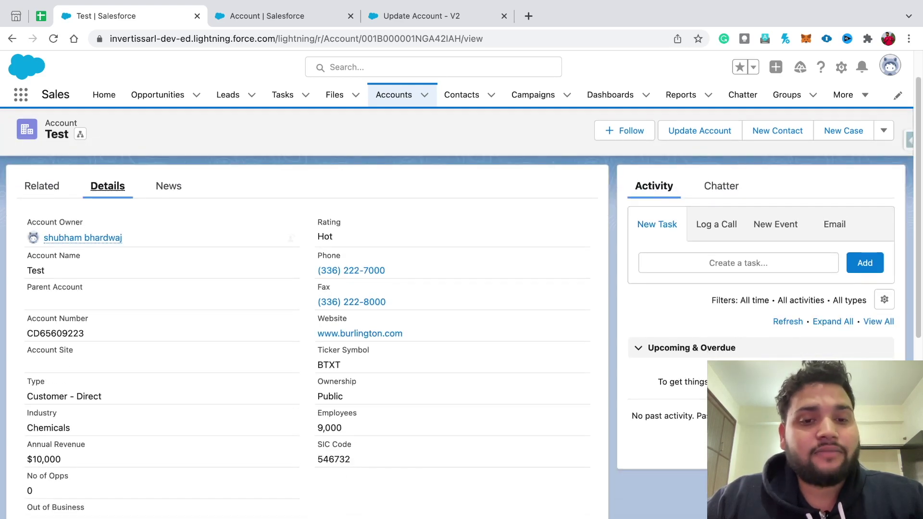
scroll(308, 337, down, 6)
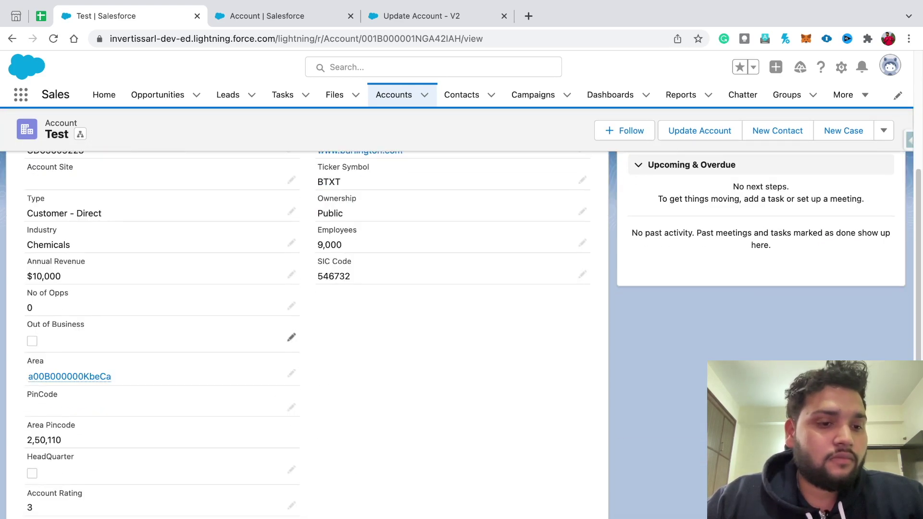
scroll(307, 336, down, 4)
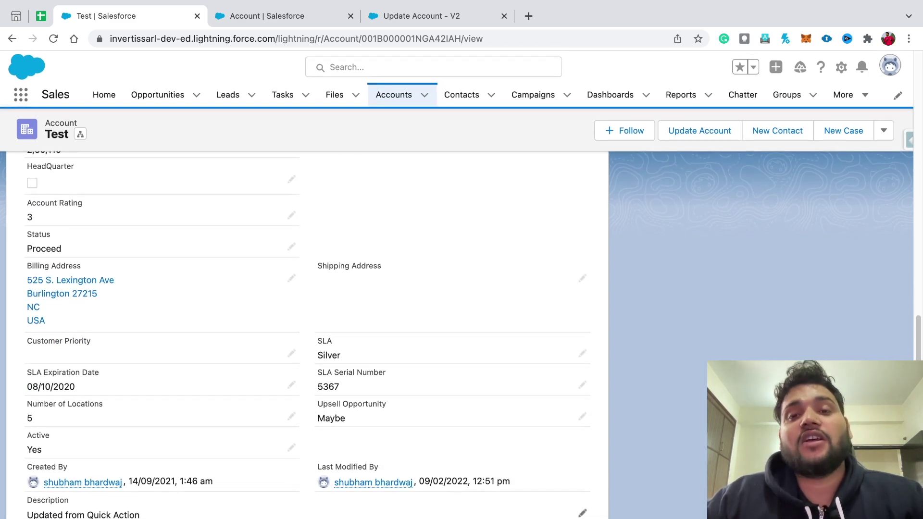
scroll(307, 337, up, 10)
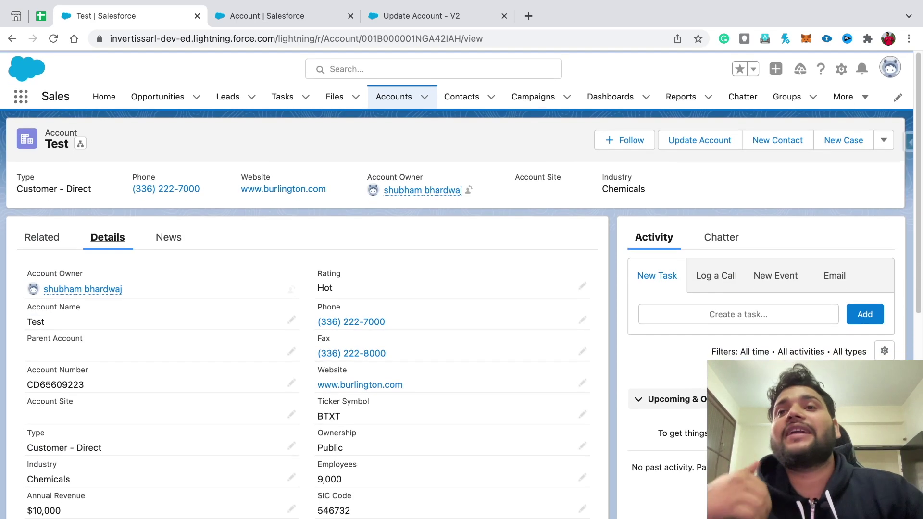